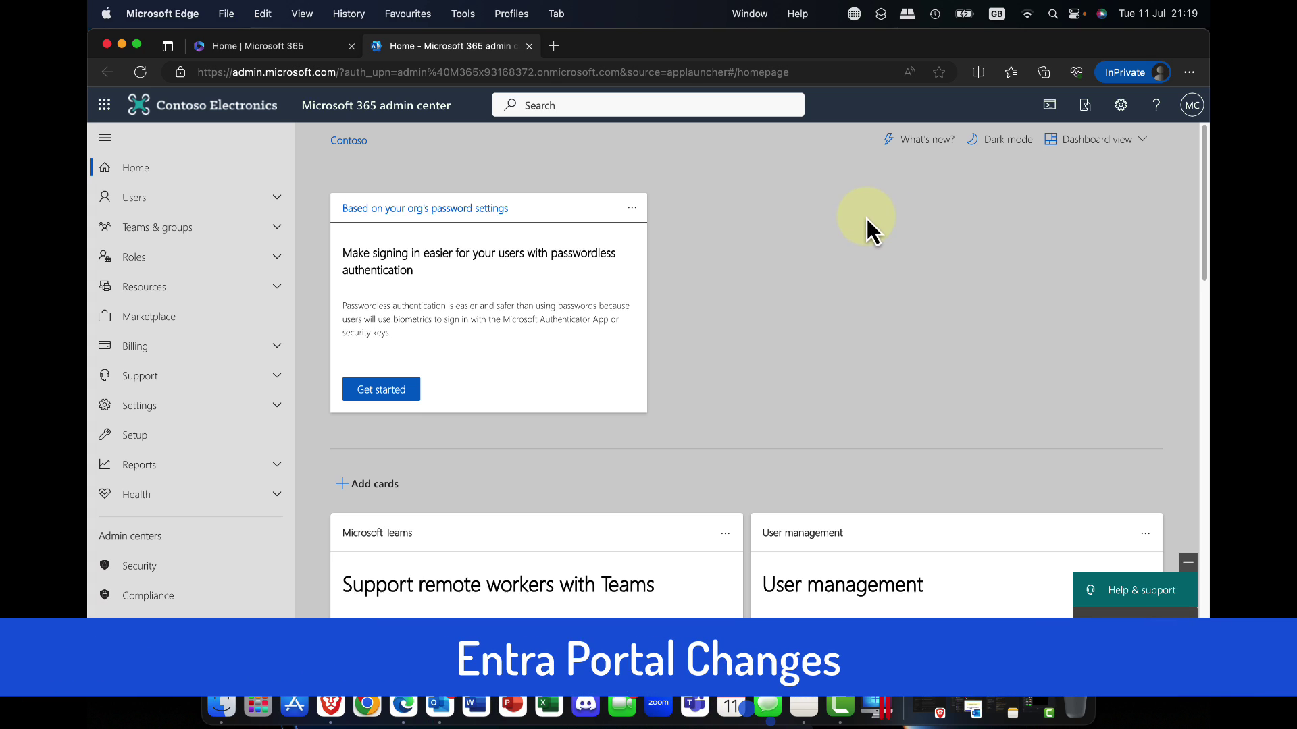
Scroll the Microsoft 365 admin center navigation down to the Admin centers list.
scroll(187, 580, down, 2)
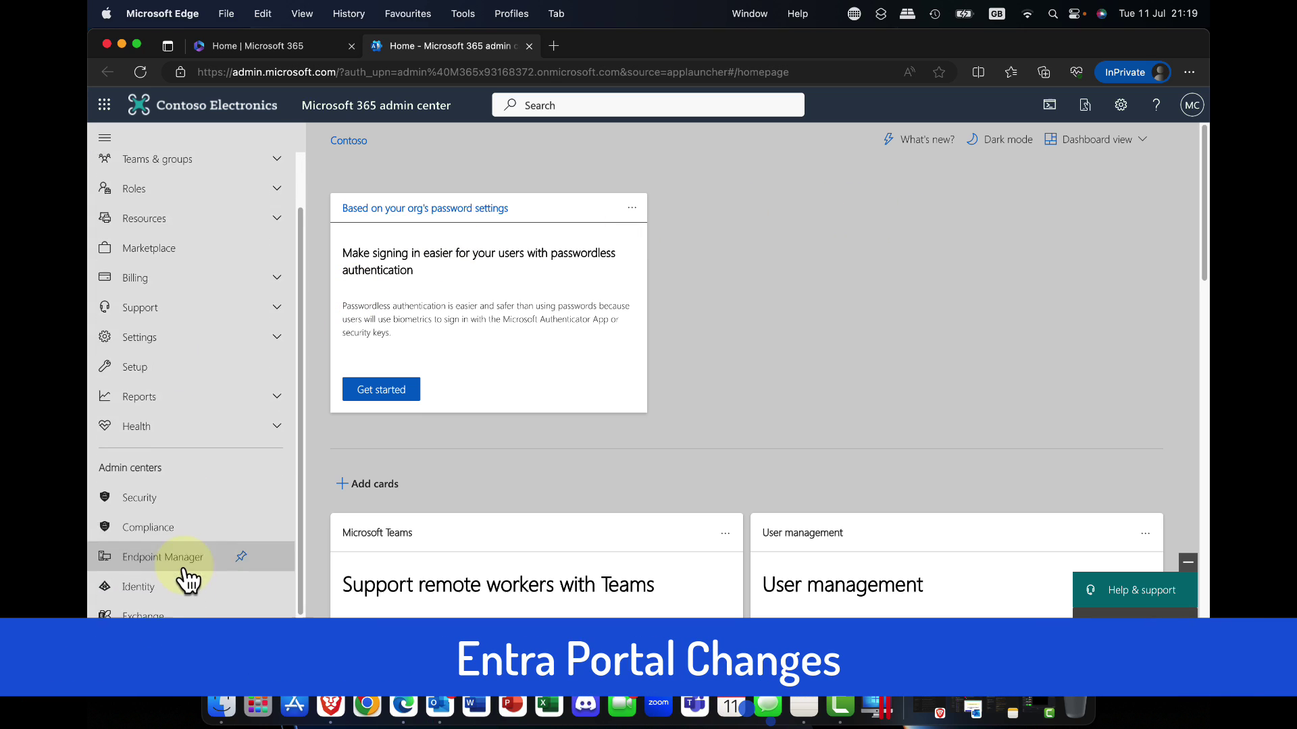
scroll(187, 580, down, 2)
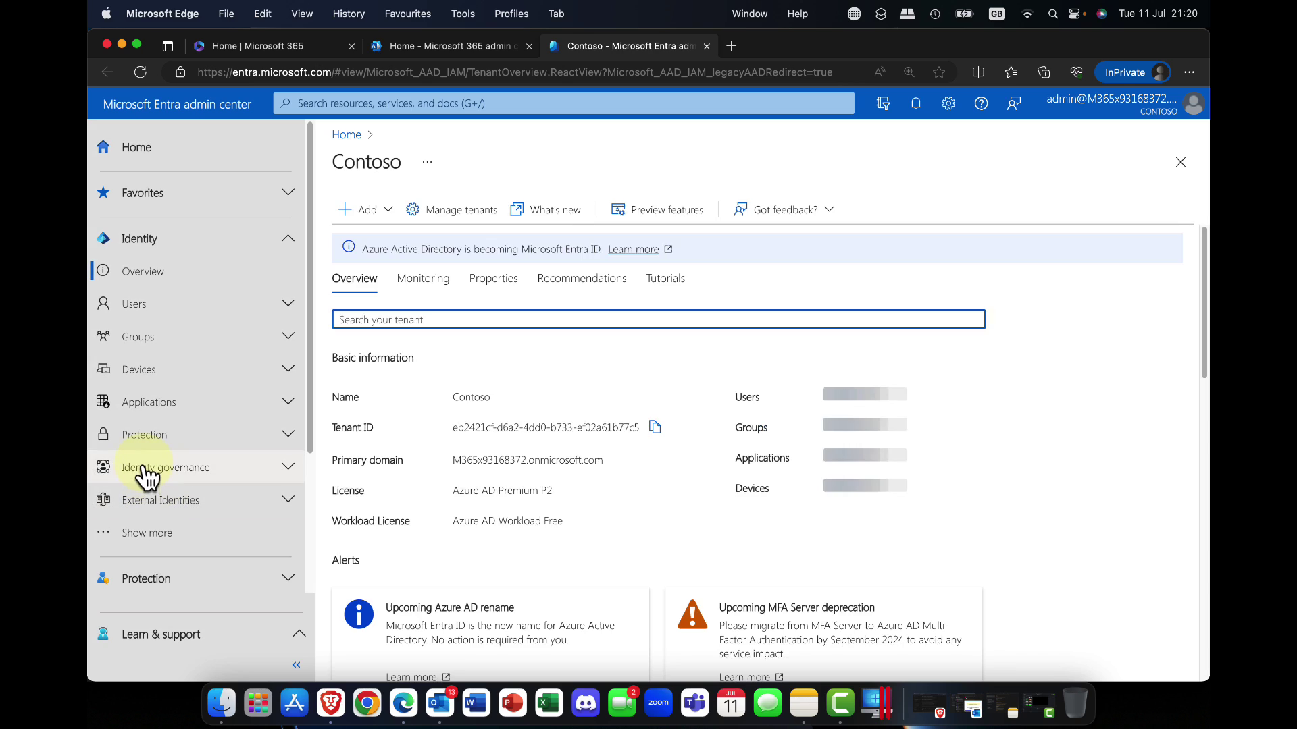
Collapse the Identity navigation section, expand it again, then collapse it once more.
click(287, 244)
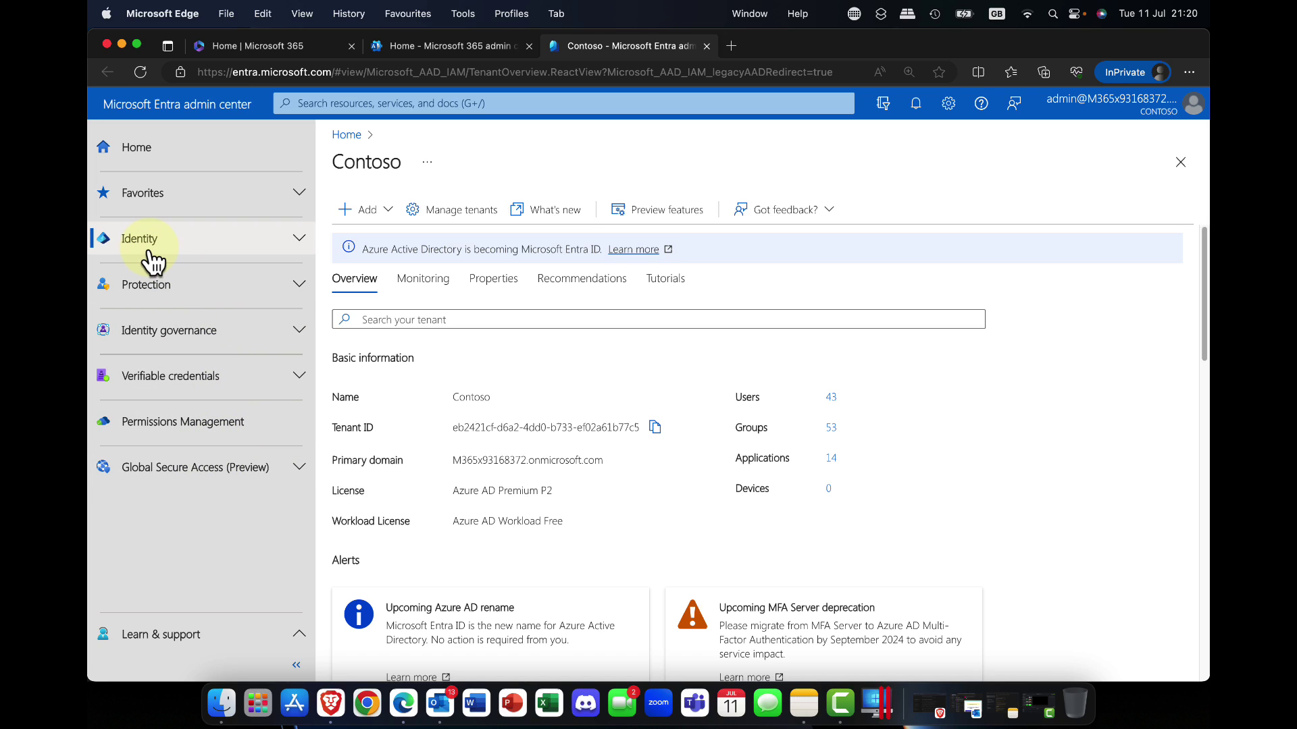
click(299, 246)
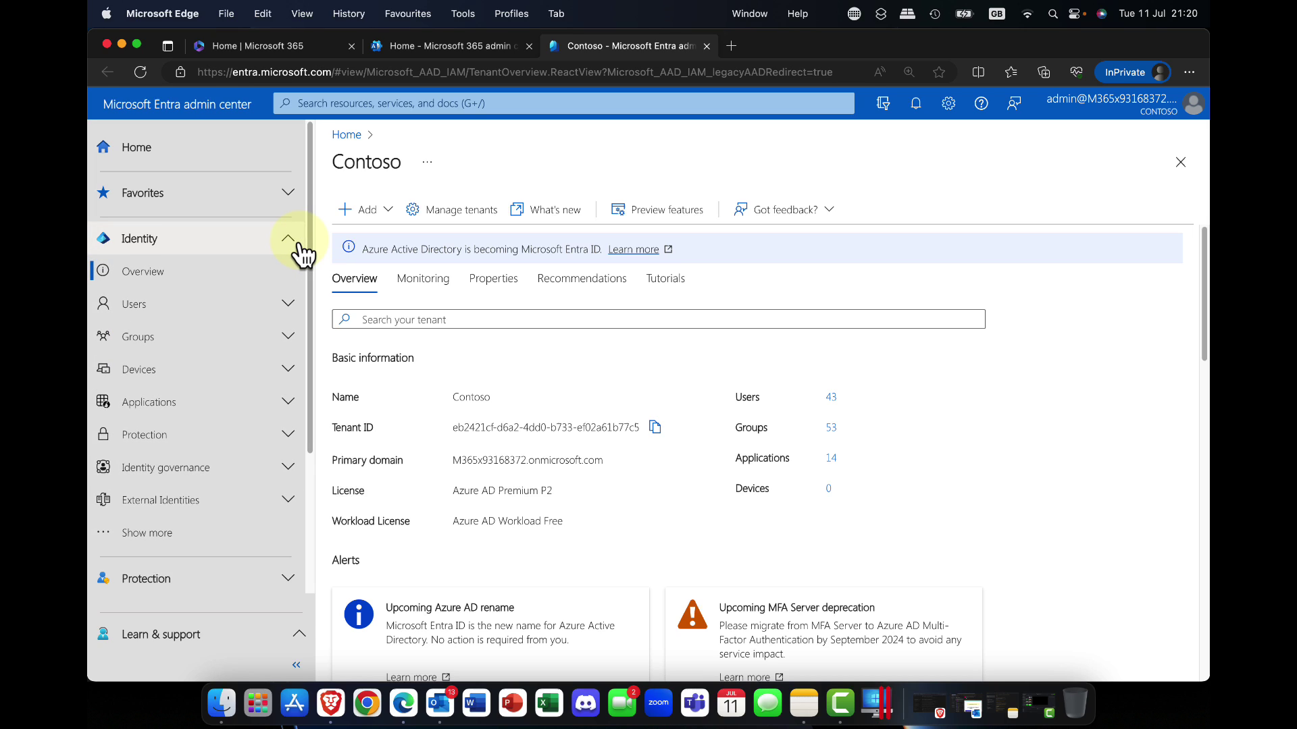
click(299, 245)
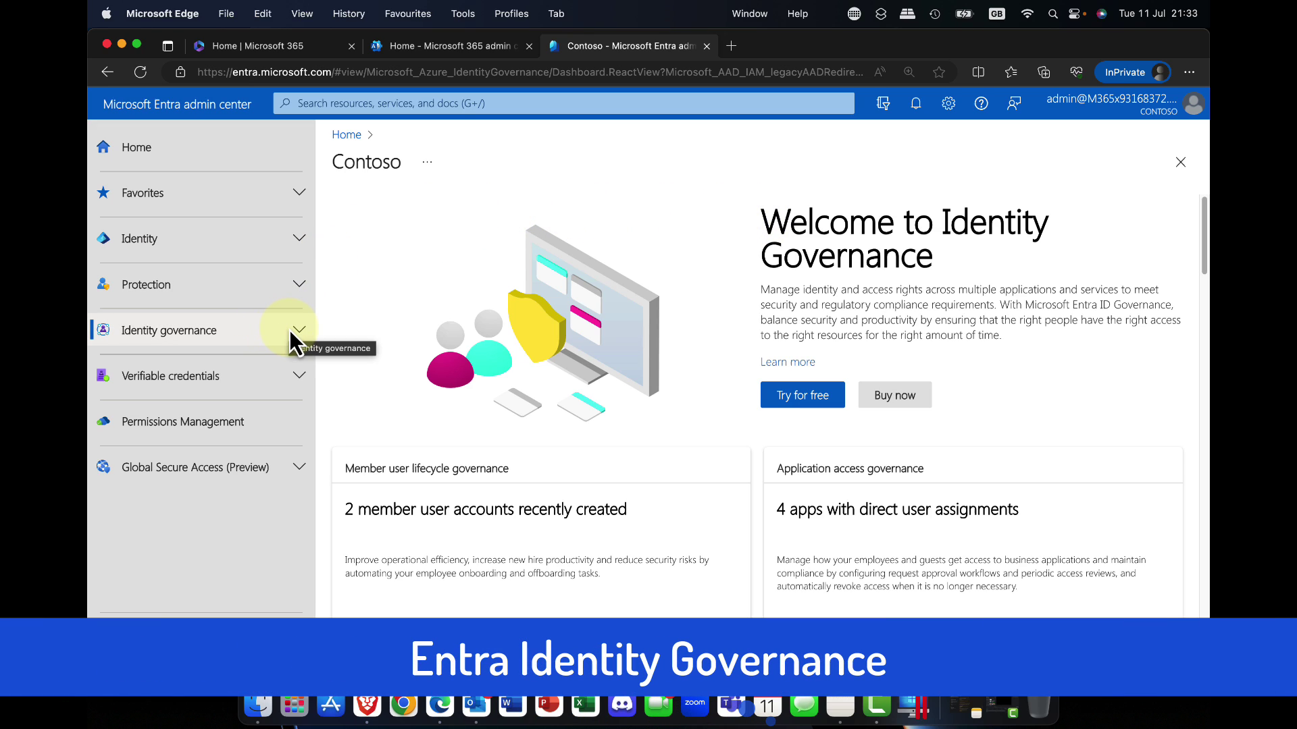
Browse Identity governance's Entitlement management, Lifecycle workflows and Workflows pages, ending on Access reviews.
click(289, 330)
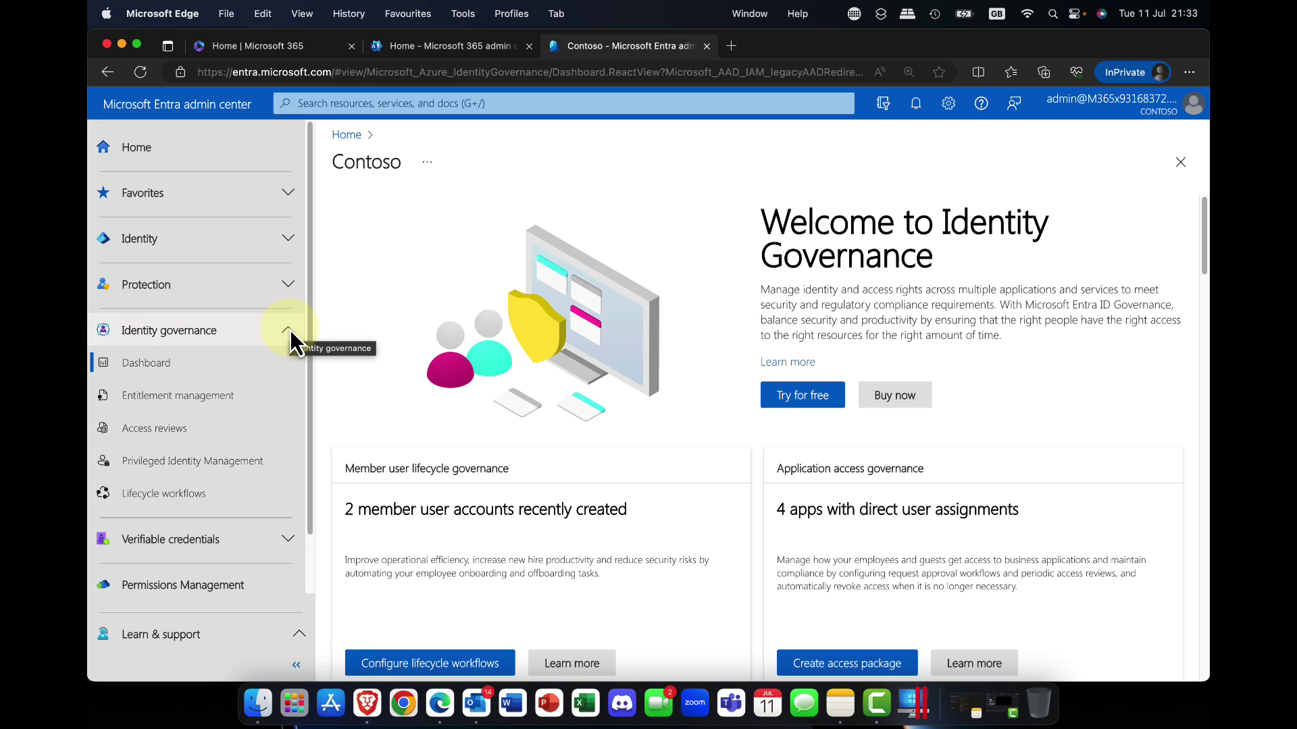
click(163, 401)
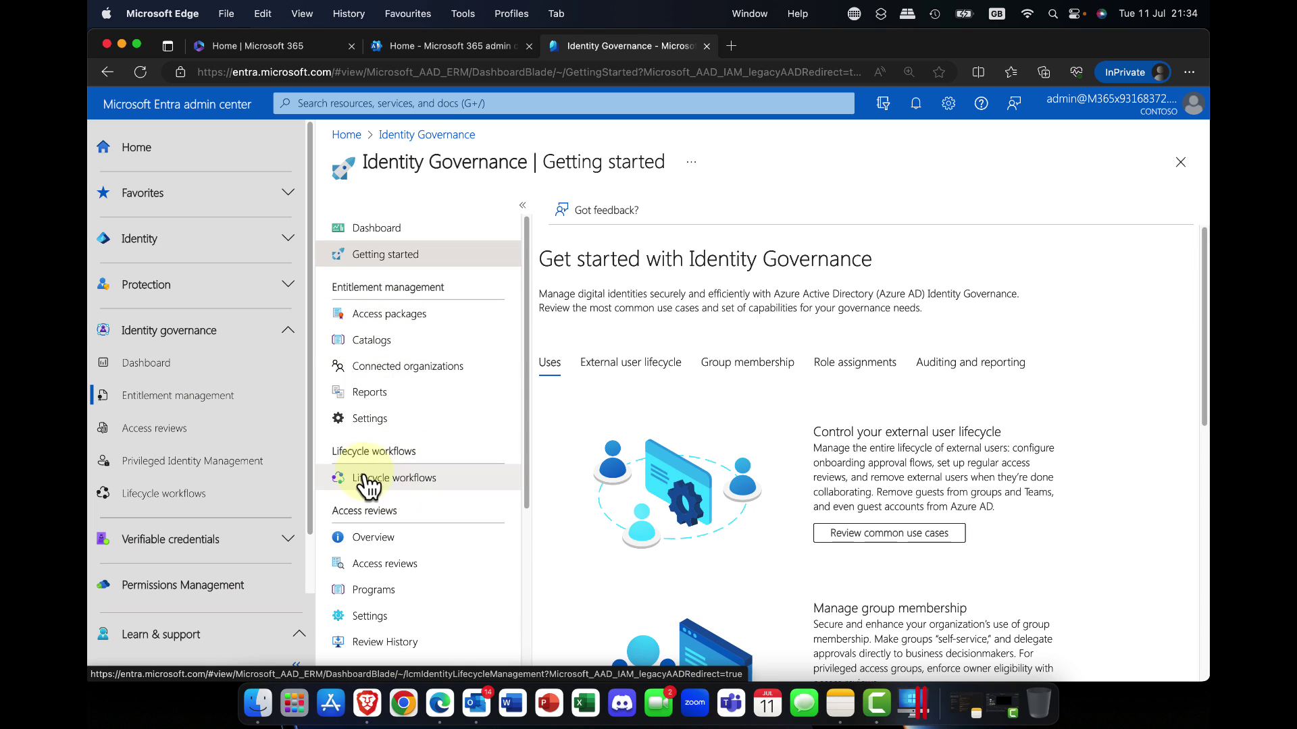
click(148, 497)
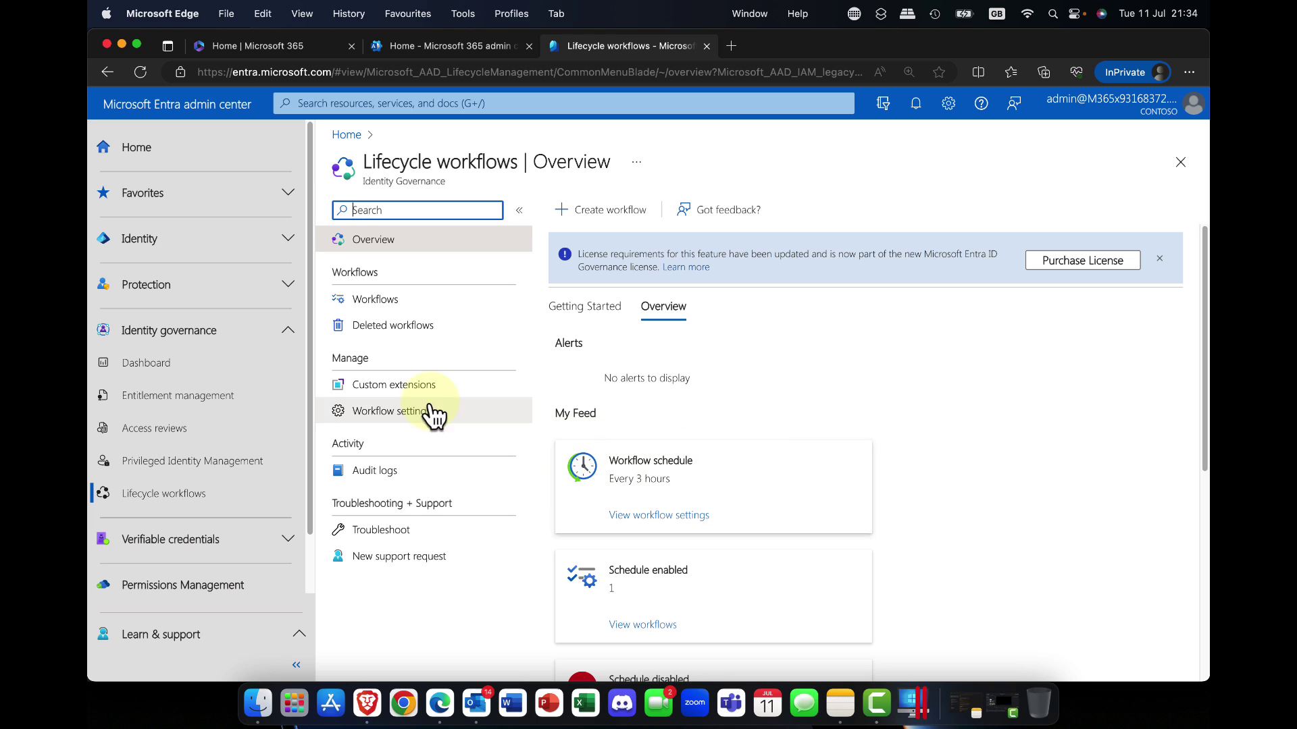
click(377, 302)
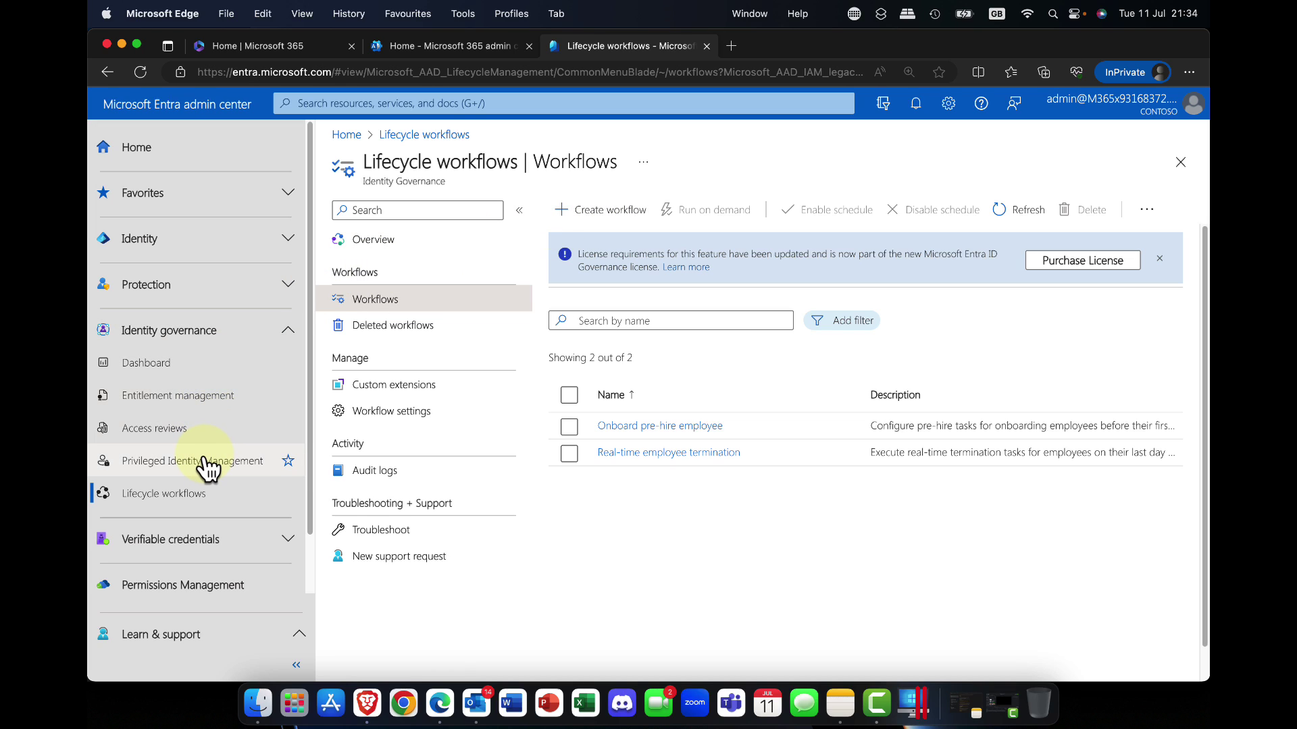
click(151, 435)
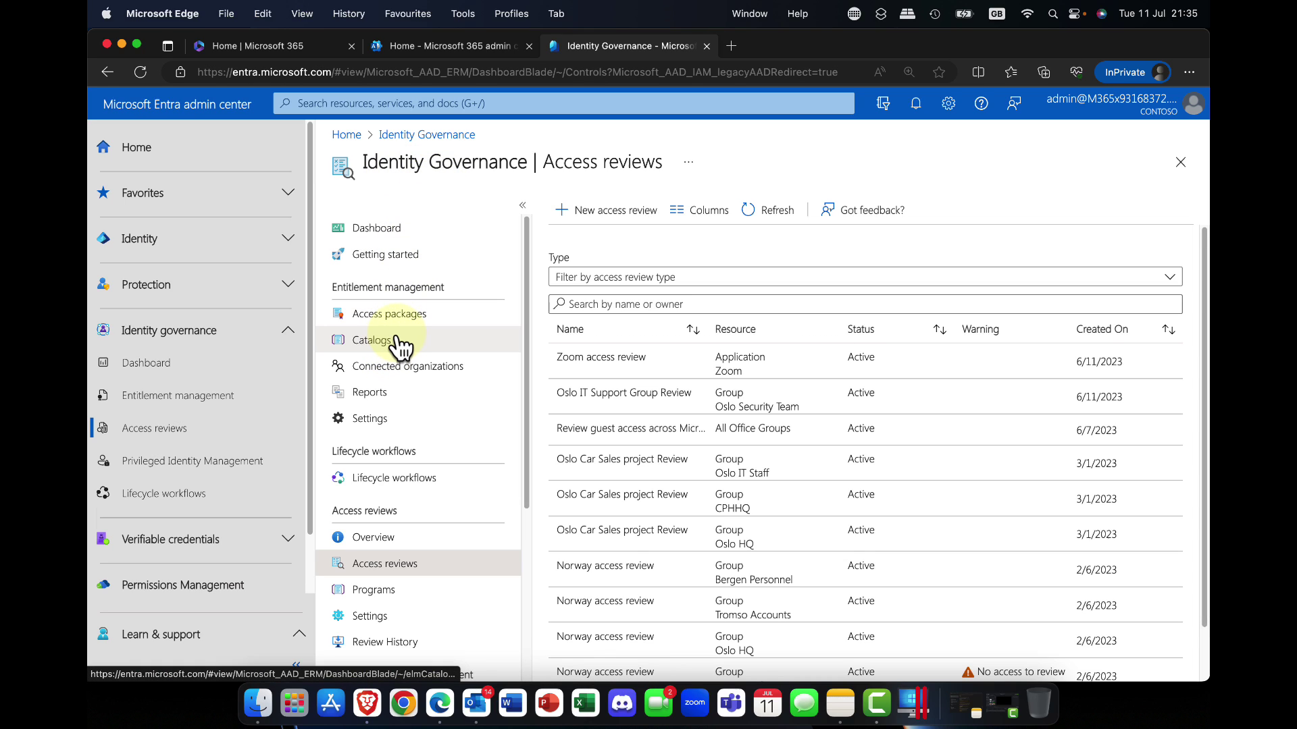
Scroll down the Identity Governance navigation menu.
scroll(446, 541, down, 5)
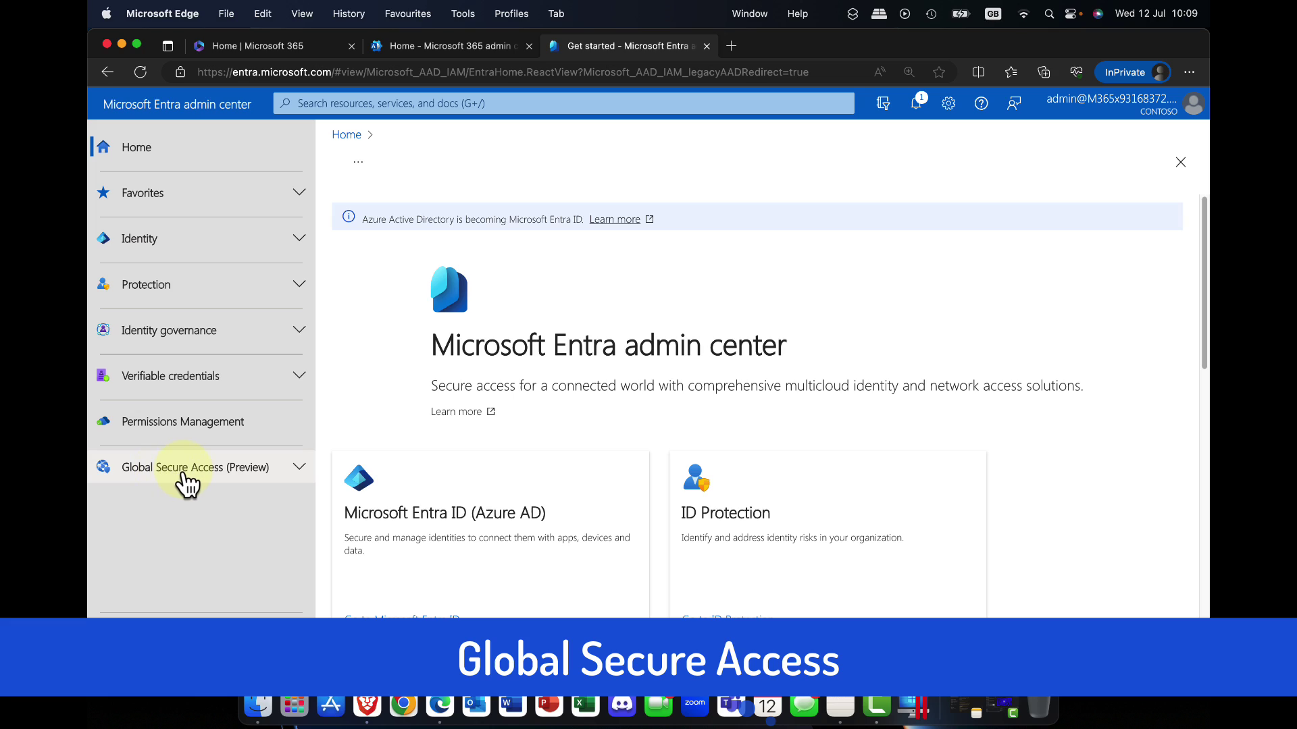
View Global Secure Access (Preview) Get started, then its Devices > Clients page.
click(295, 471)
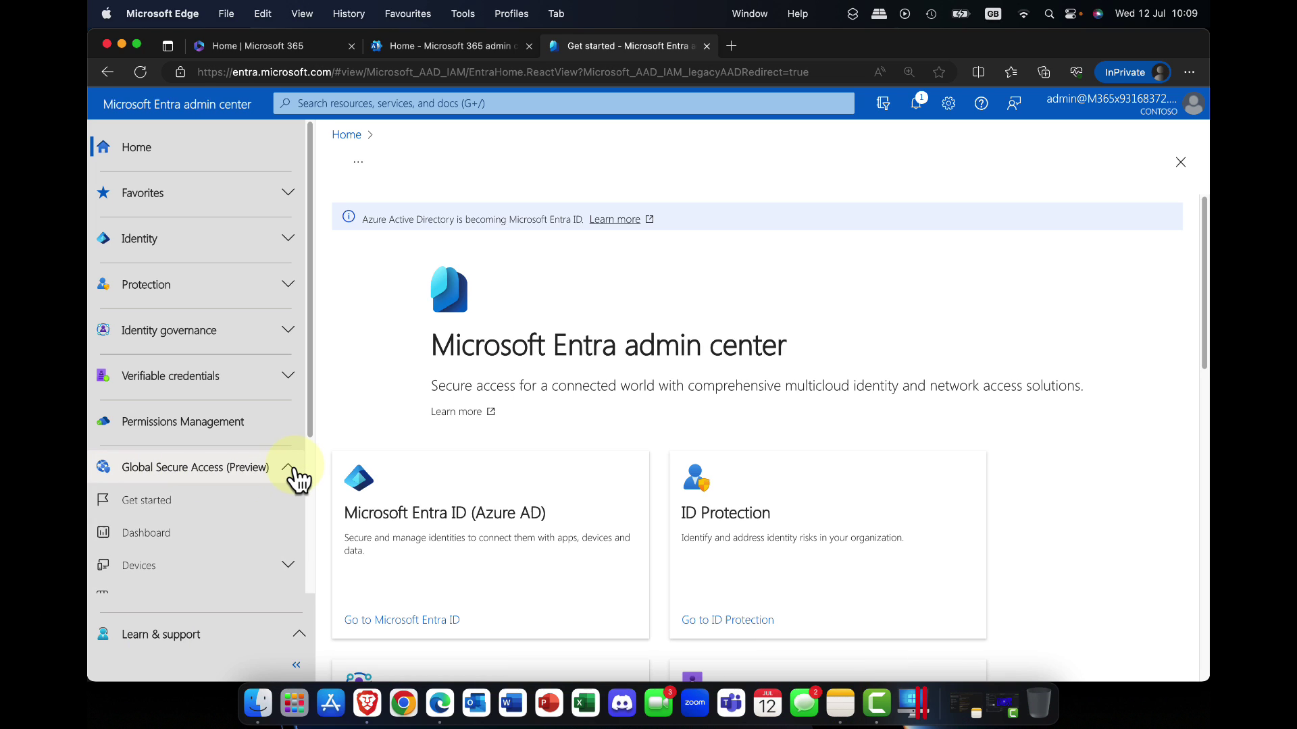
click(181, 500)
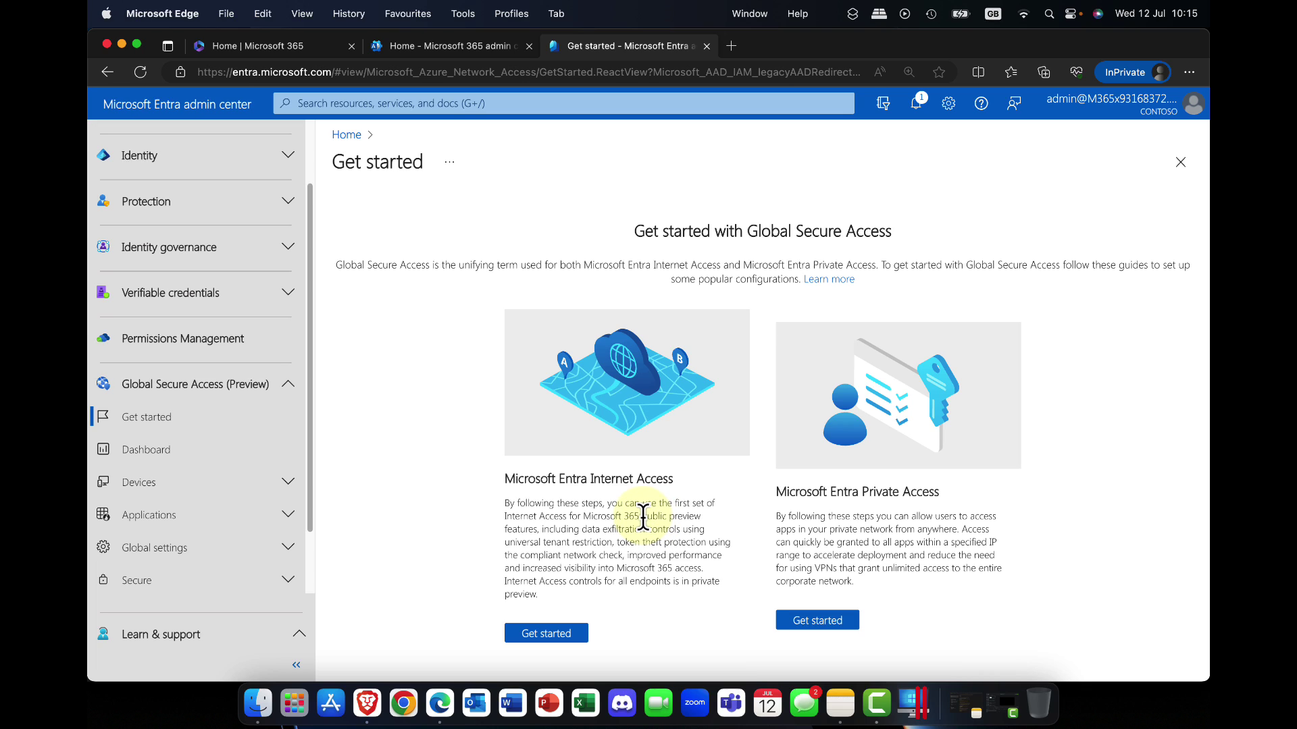
click(154, 488)
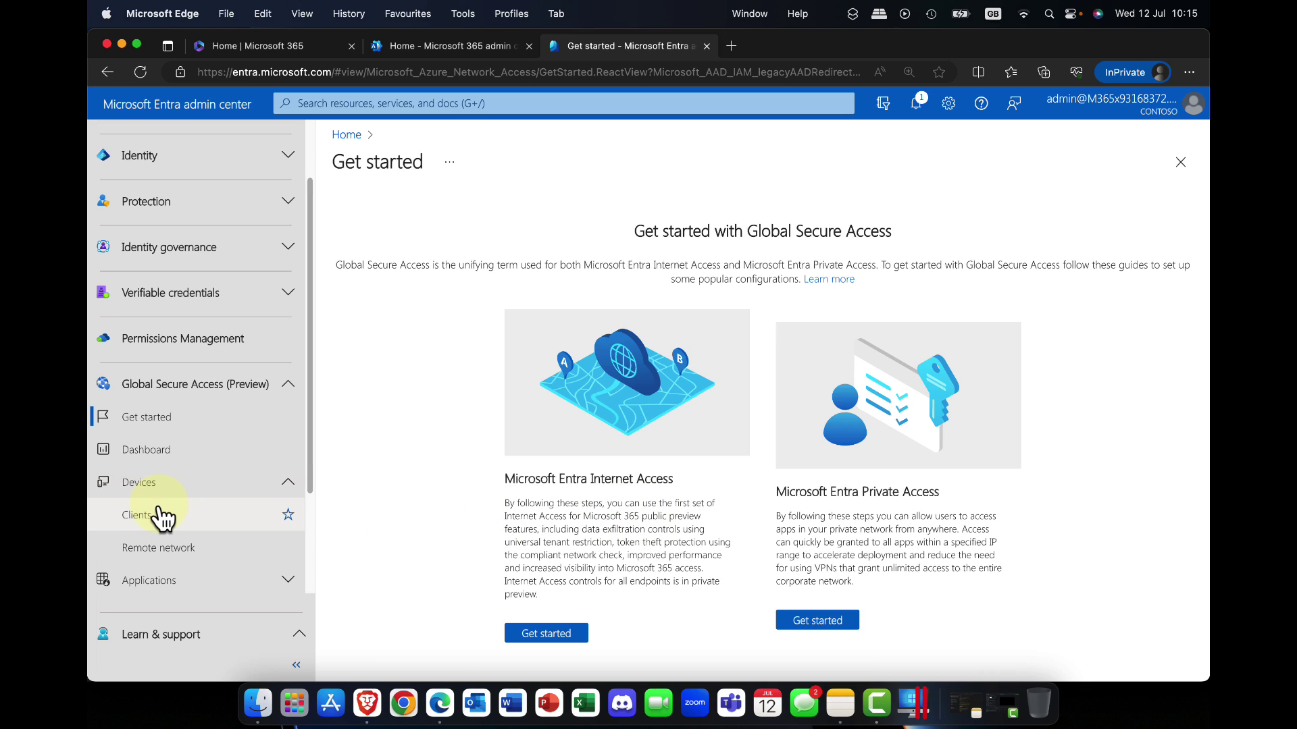
click(162, 514)
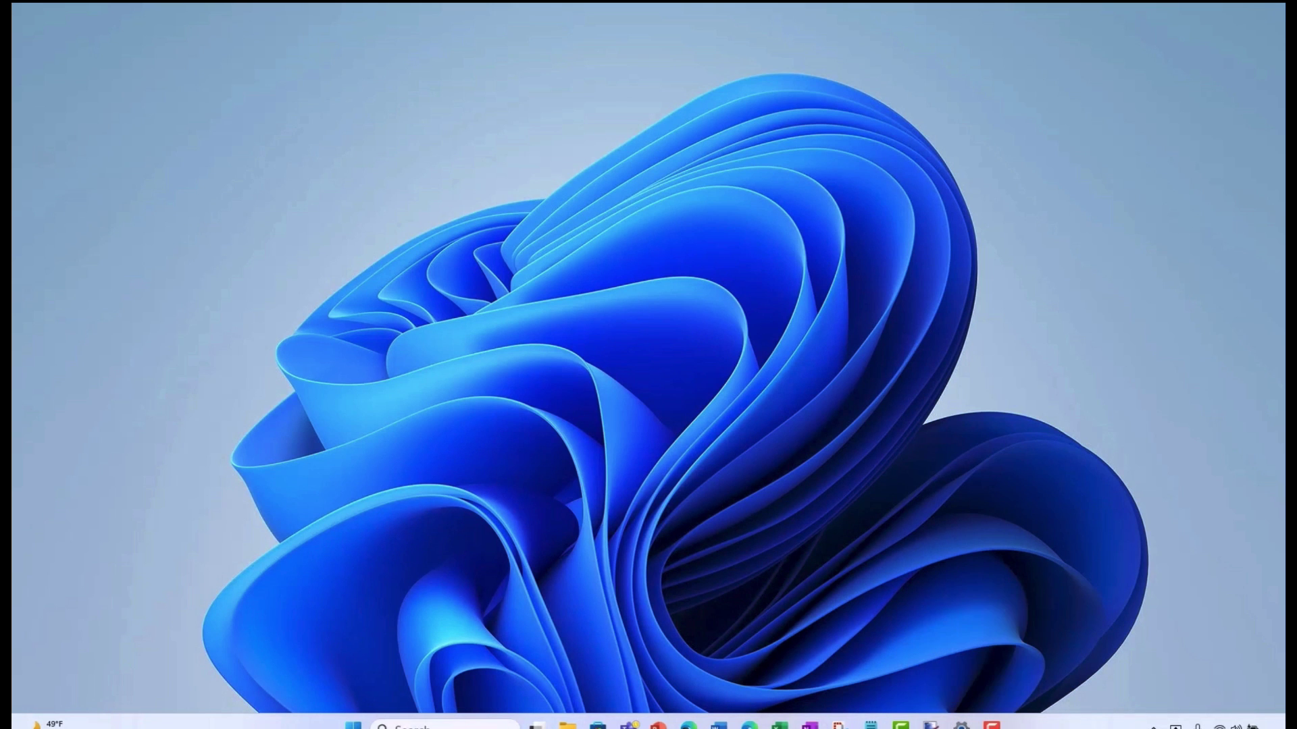
Show the hidden tray icons and bring up the access client's tray options menu.
click(1152, 727)
right_click(1104, 660)
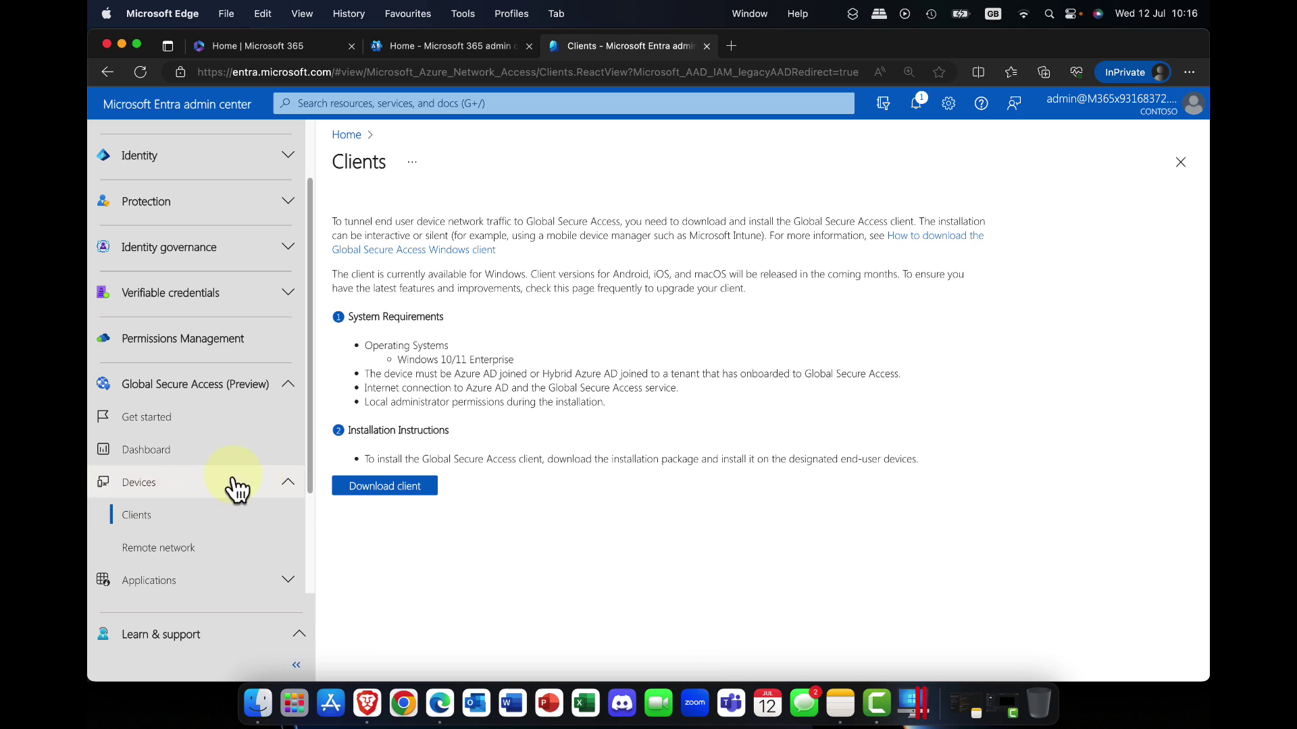
Collapse Devices, expand Applications and Secure, and go to Global Secure Access Policy profiles.
click(295, 482)
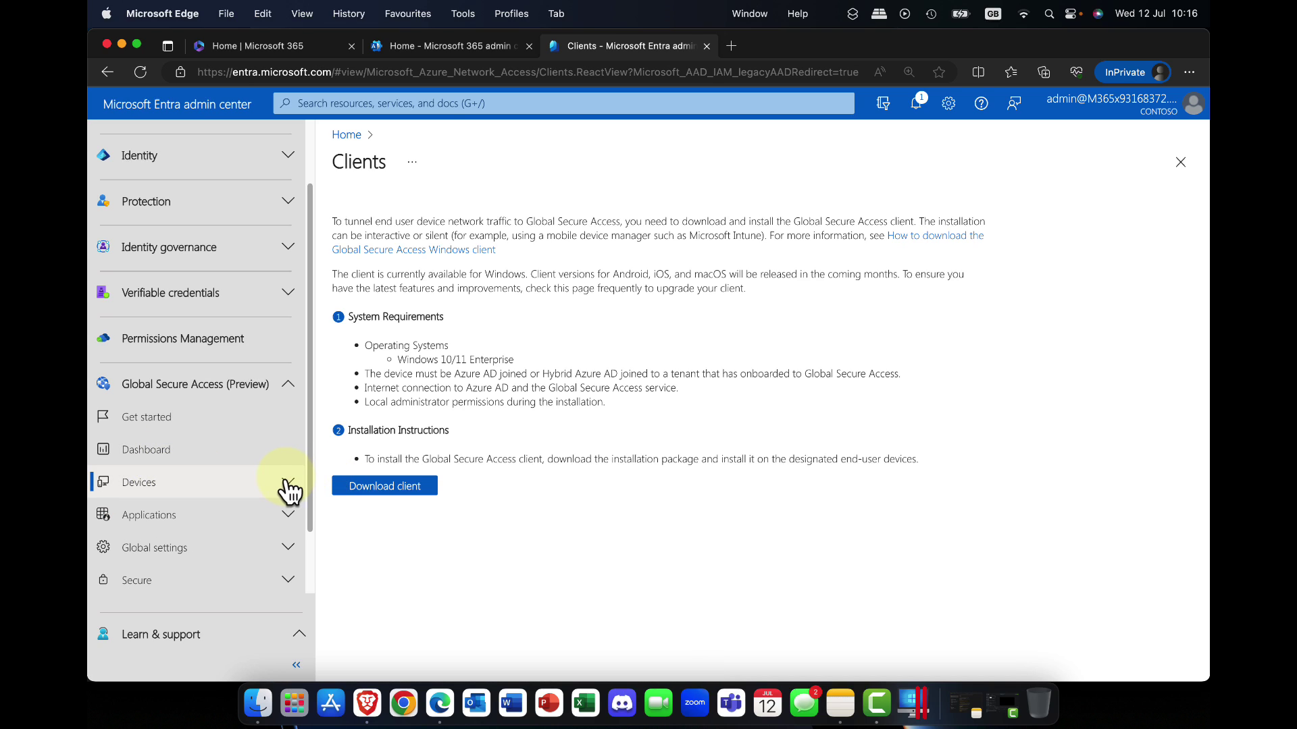
click(288, 515)
scroll(196, 425, down, 2)
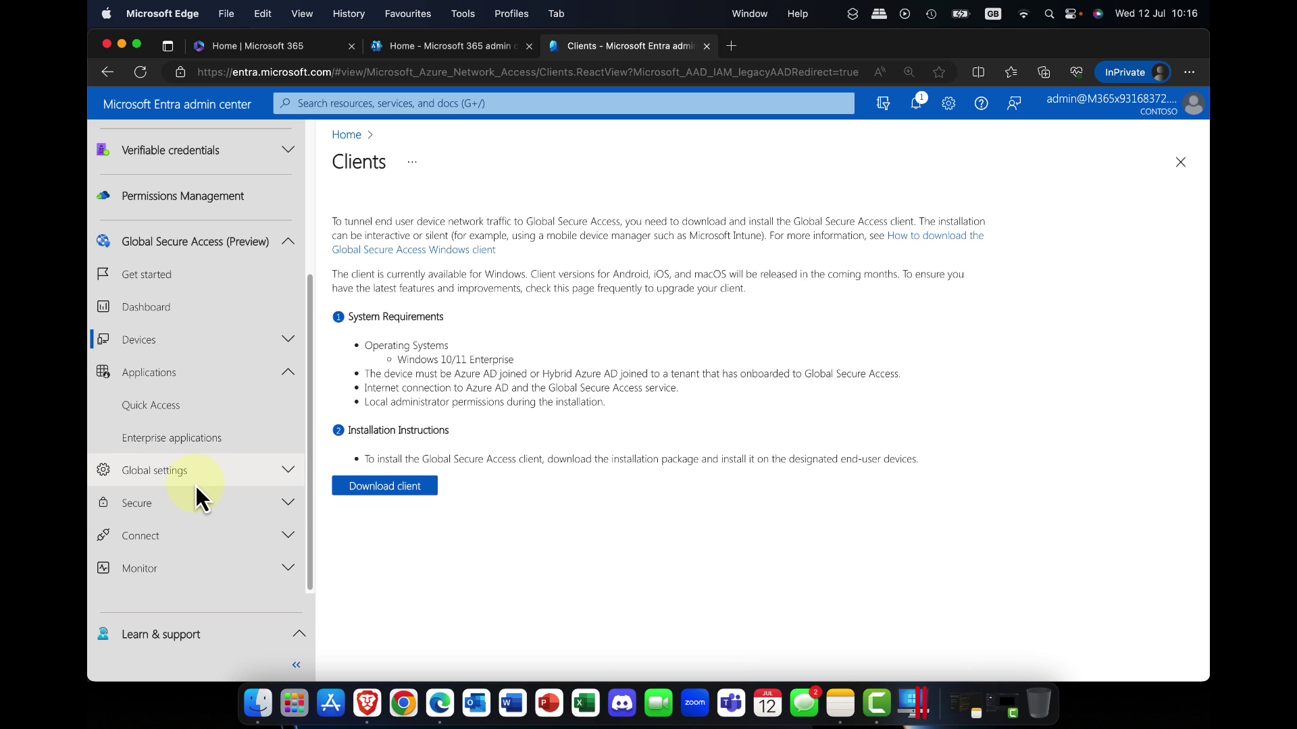
click(204, 515)
click(290, 501)
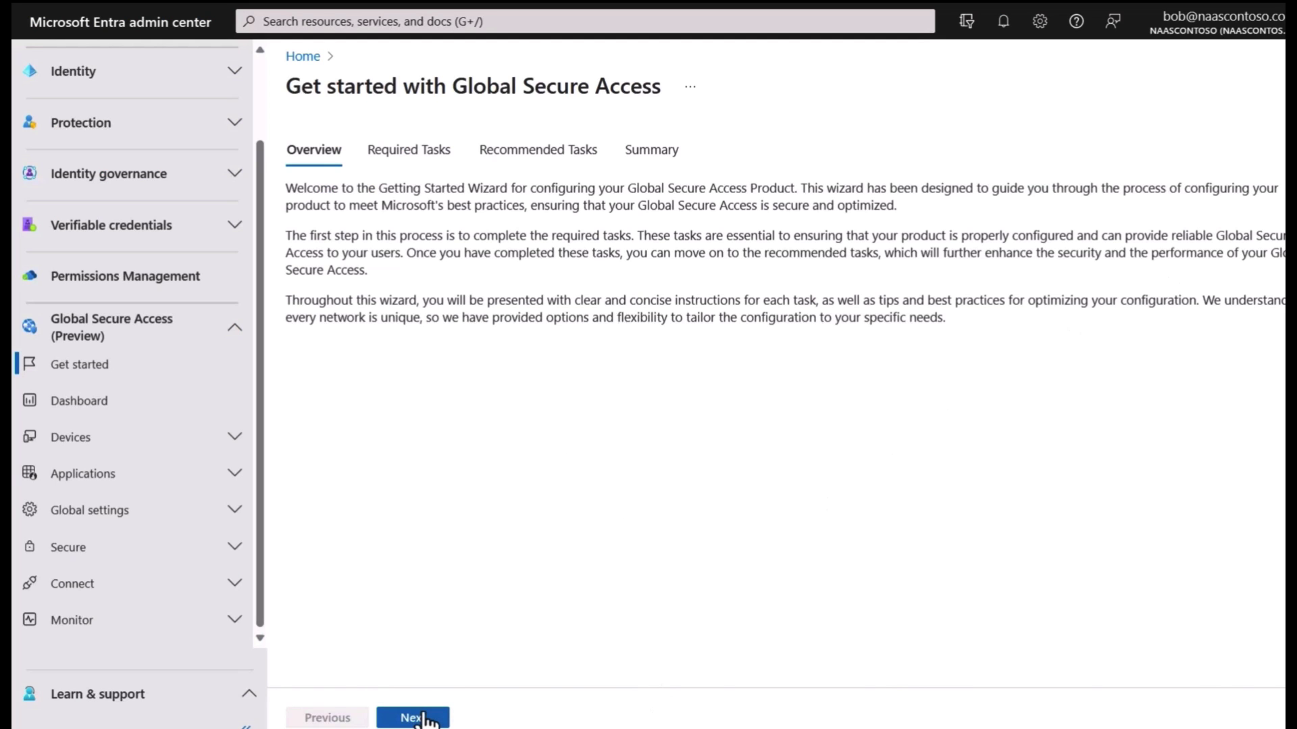
Advance the Get started wizard through its required and recommended tasks.
click(413, 718)
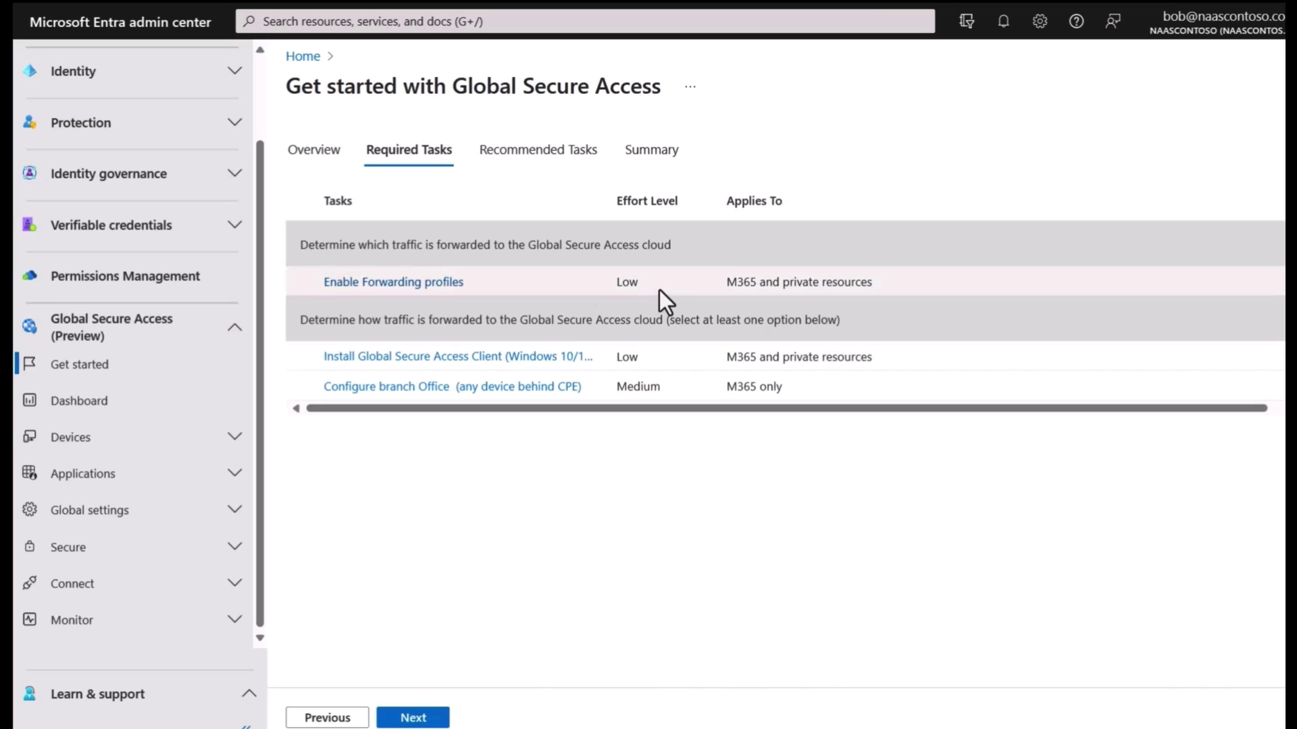
click(413, 717)
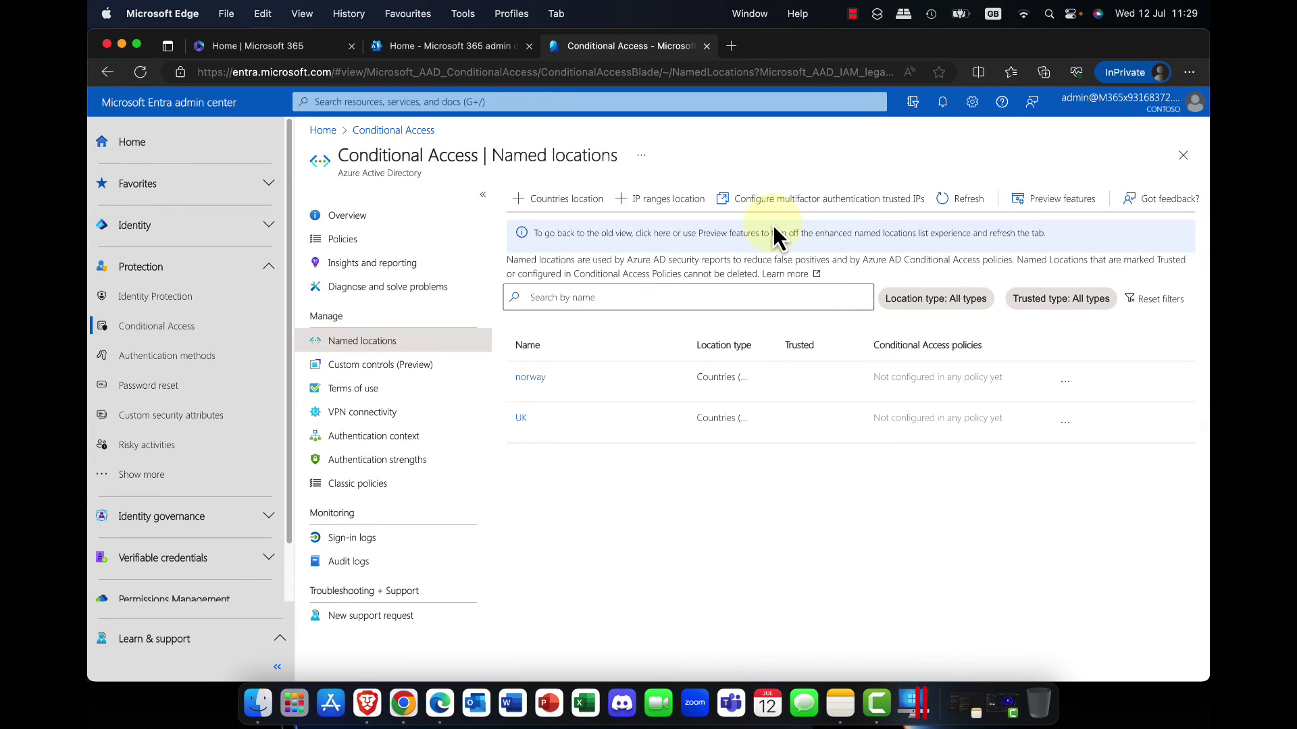
Create a new Conditional Access policy from the Policies list and name it 'Oslo CA Policy 1'.
click(143, 331)
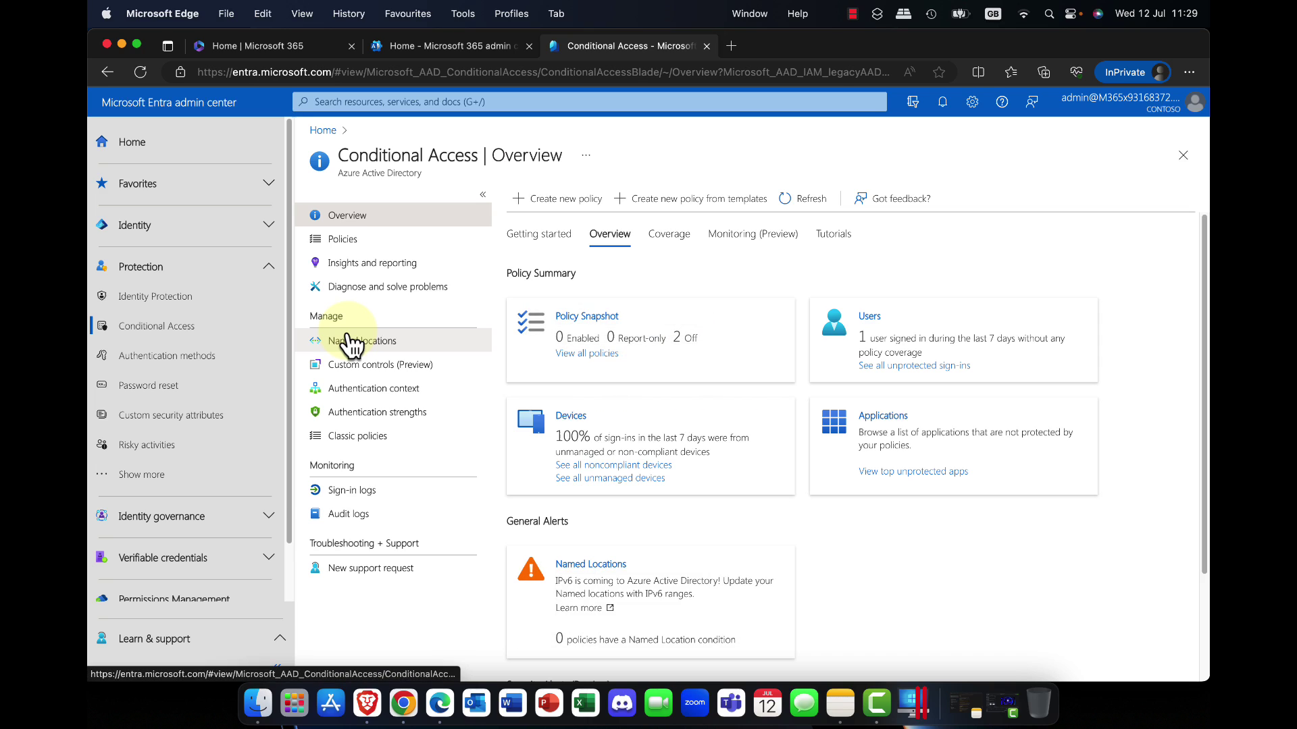
click(336, 250)
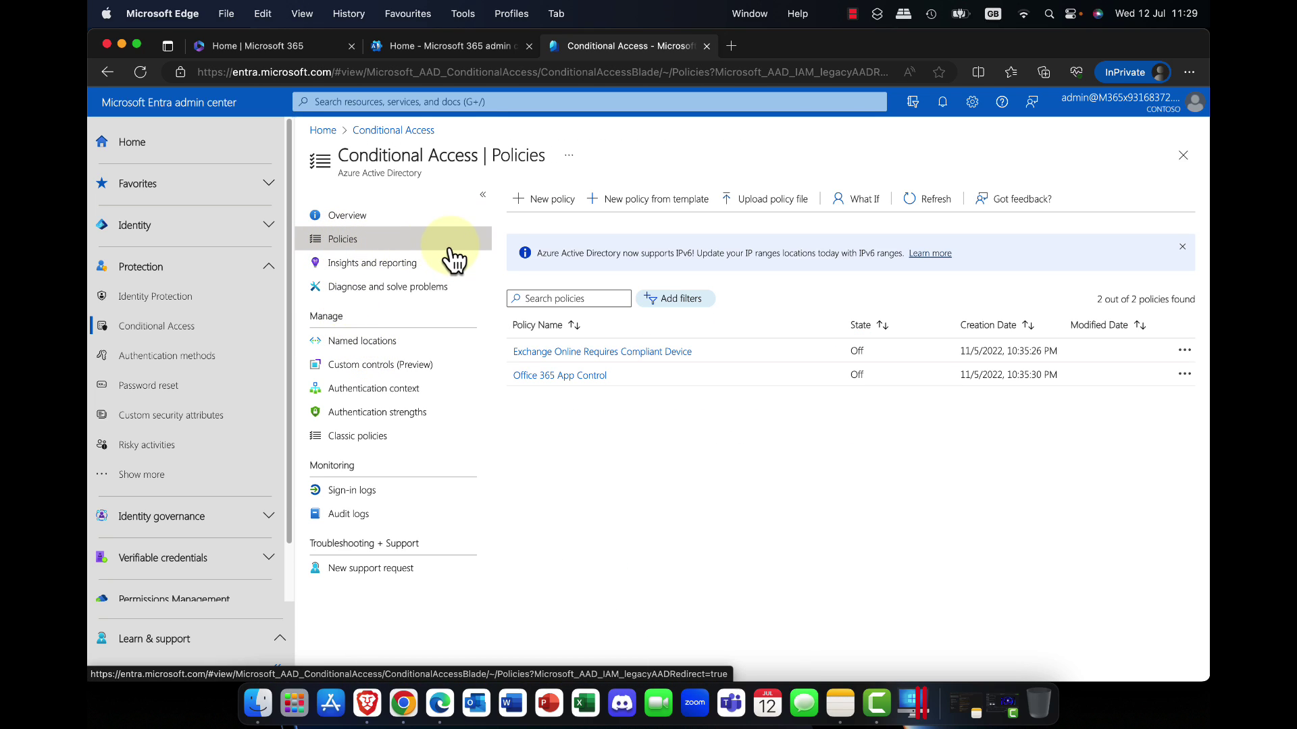
click(562, 198)
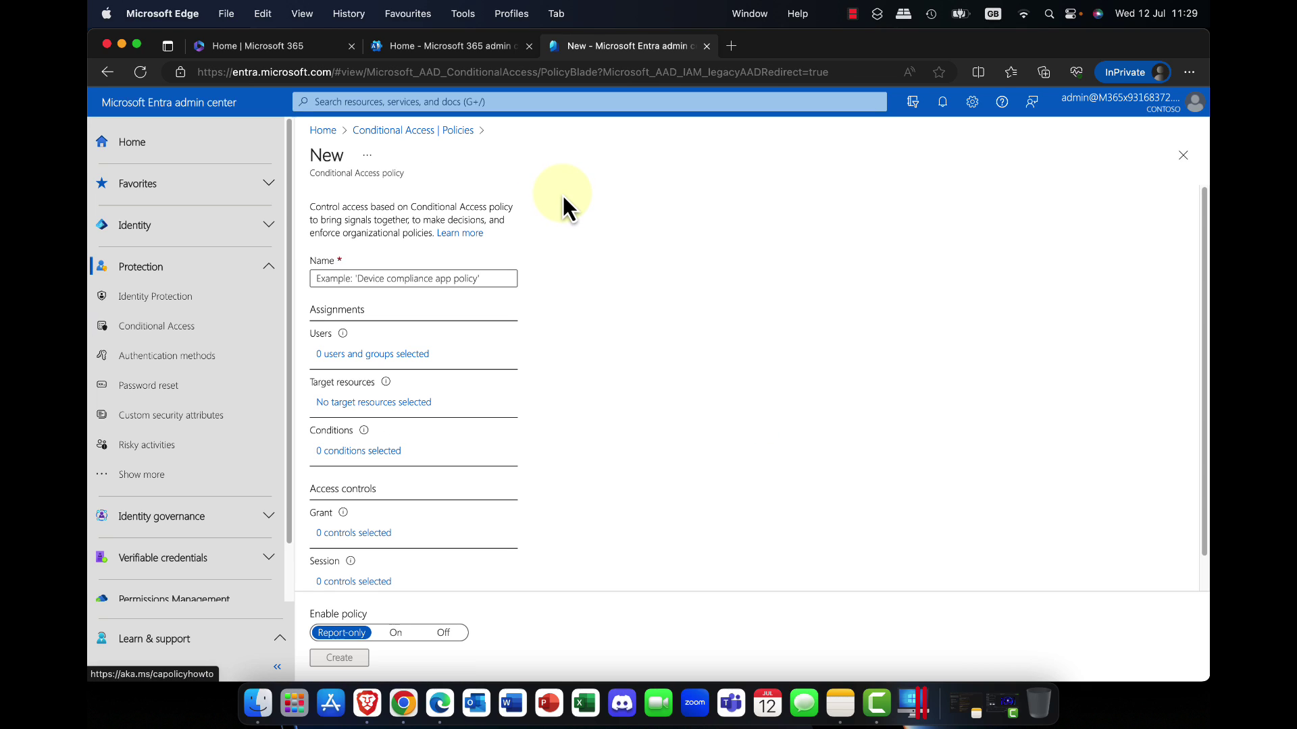
click(371, 277)
text(O)
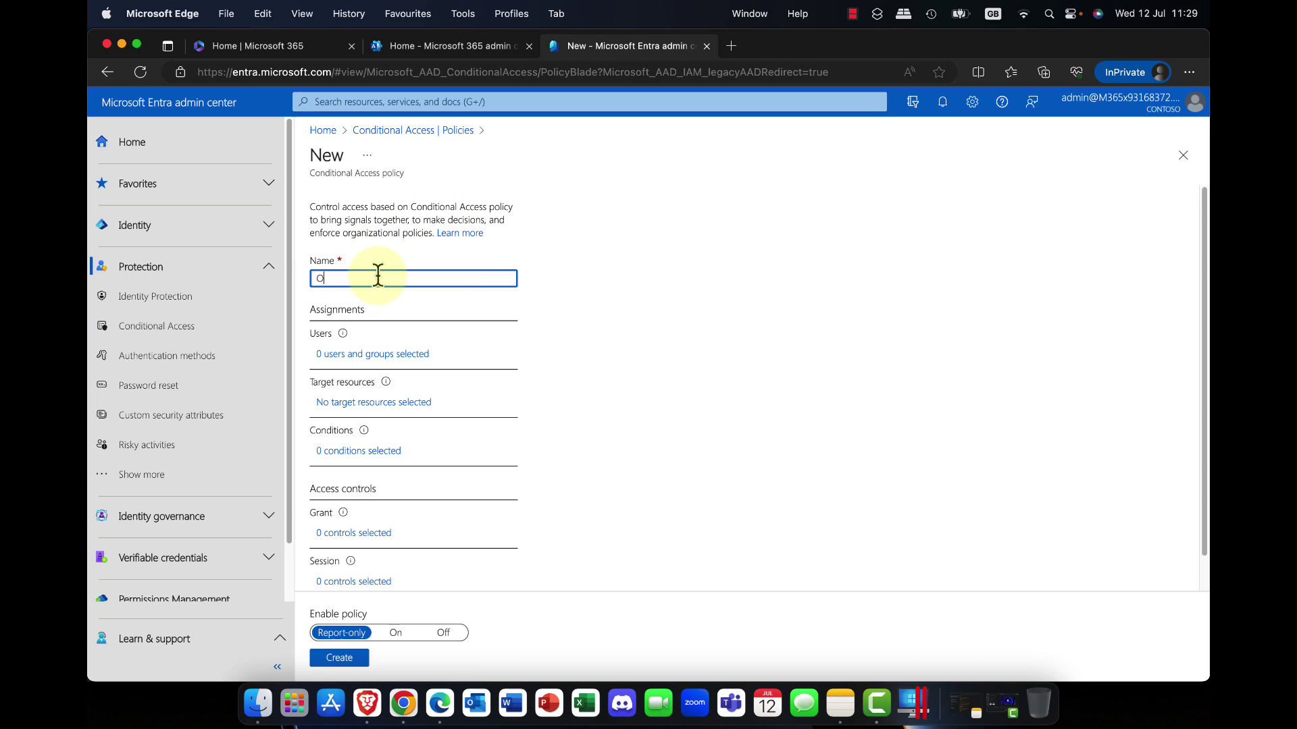
text(slo CA Policy 1)
Search for 'Oslo' and include the Oslo Engineering group in the policy's selected users and groups.
click(363, 356)
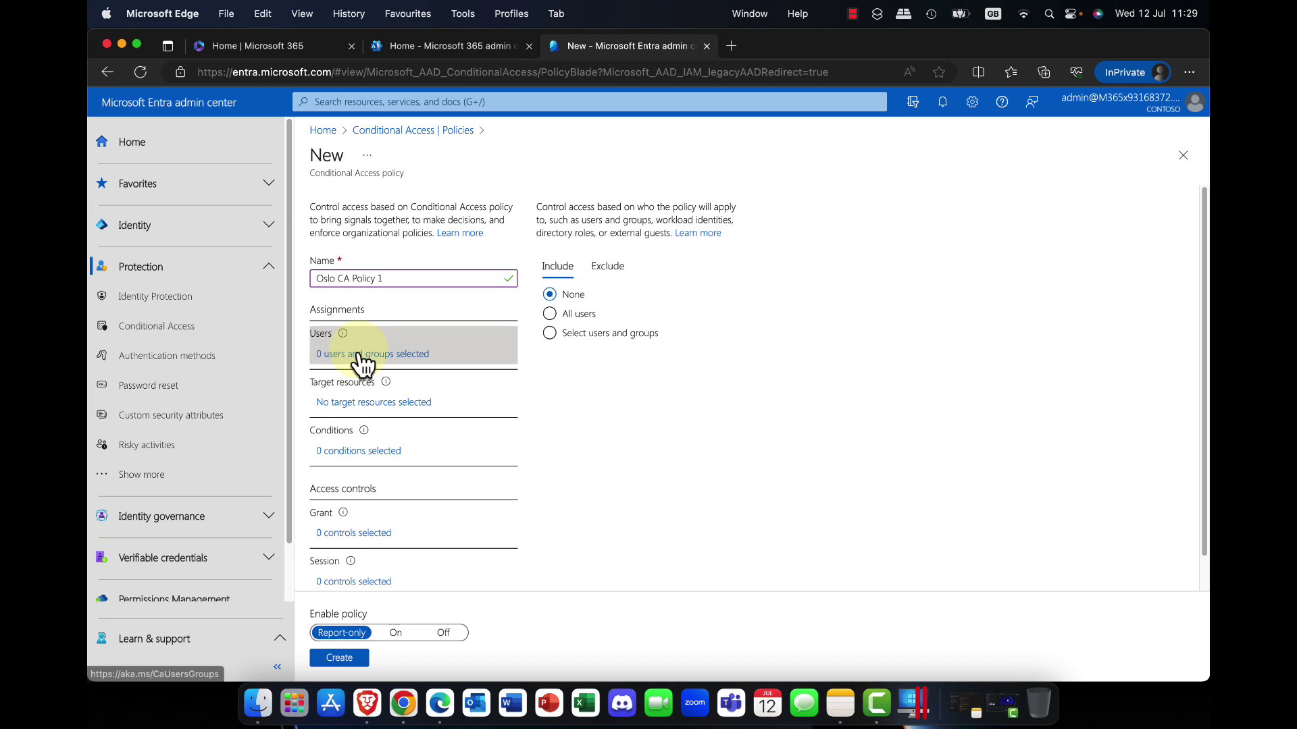
click(576, 342)
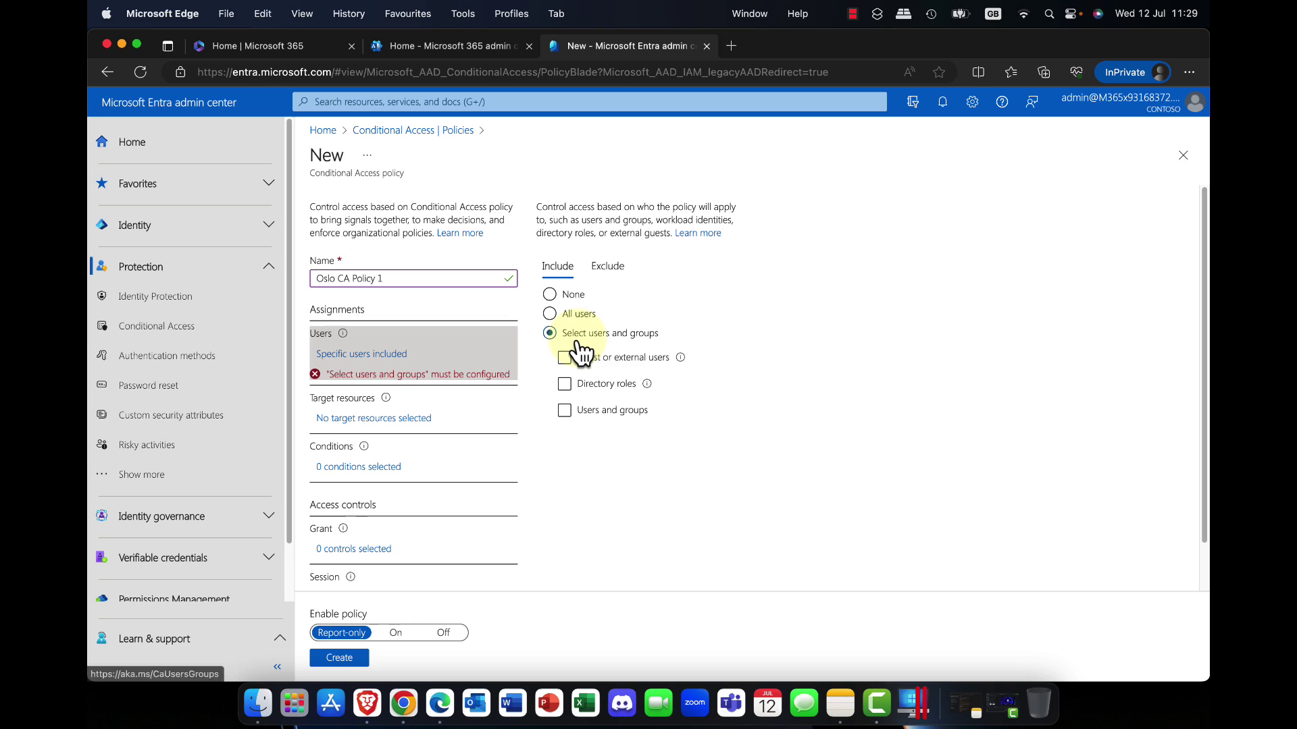
click(598, 412)
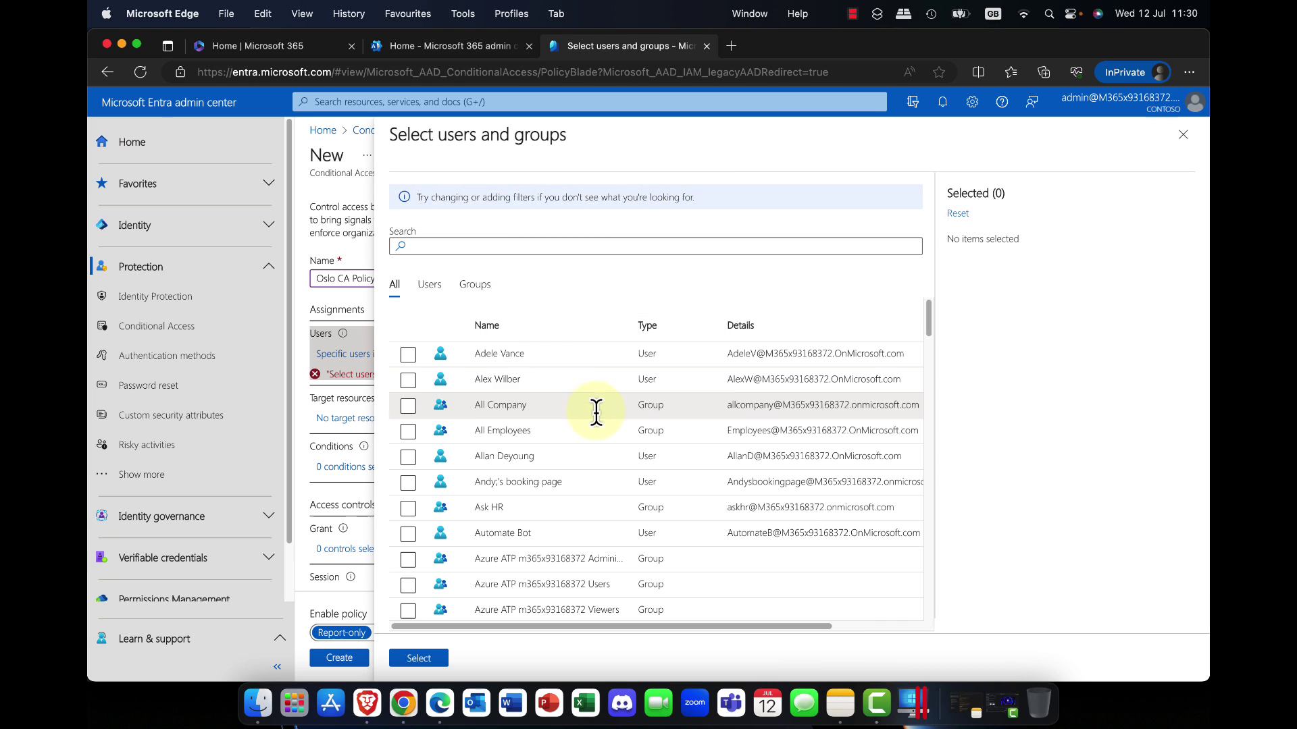
click(456, 246)
text(Oslo)
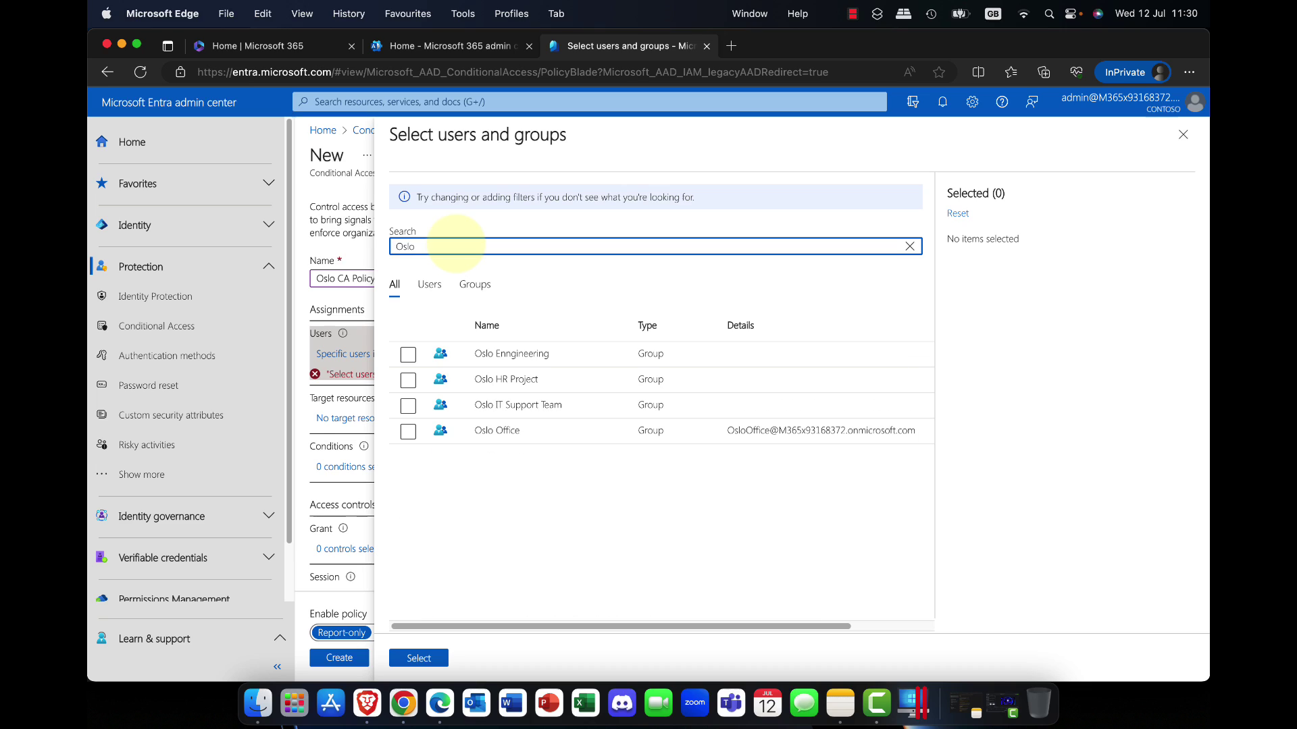
click(409, 357)
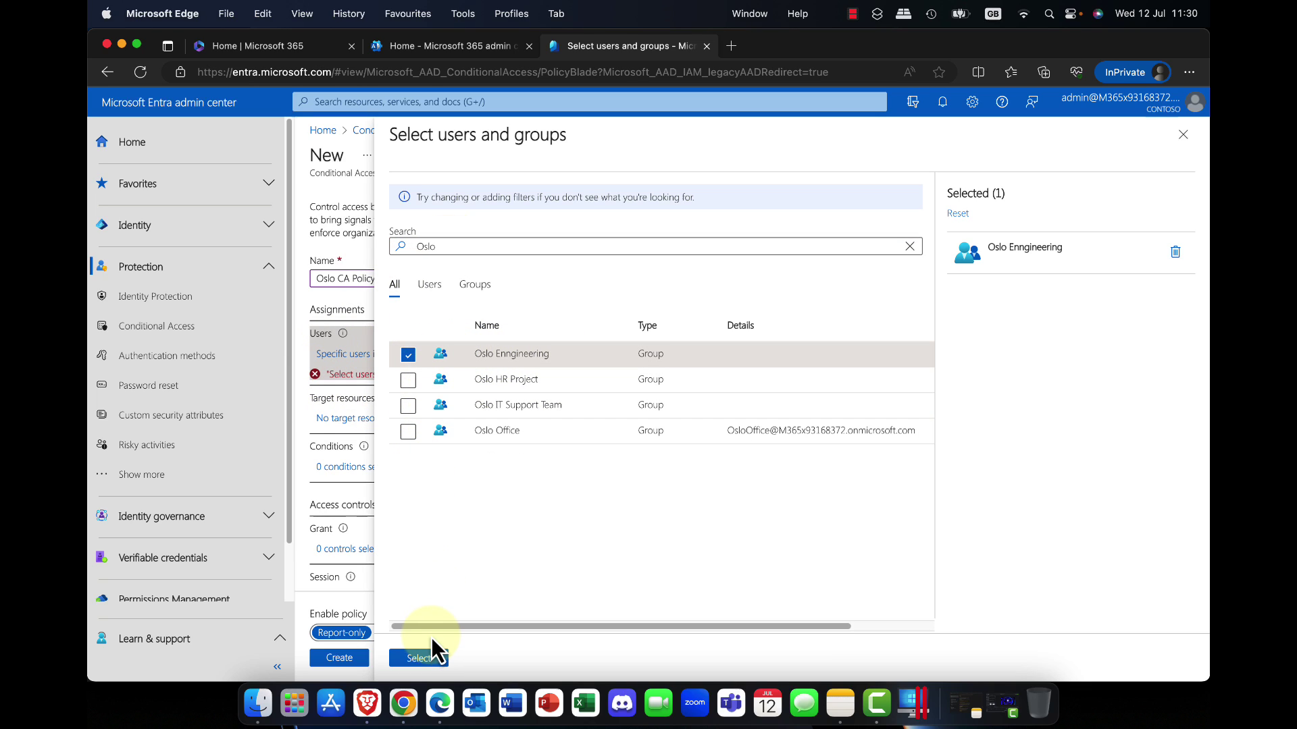
click(424, 658)
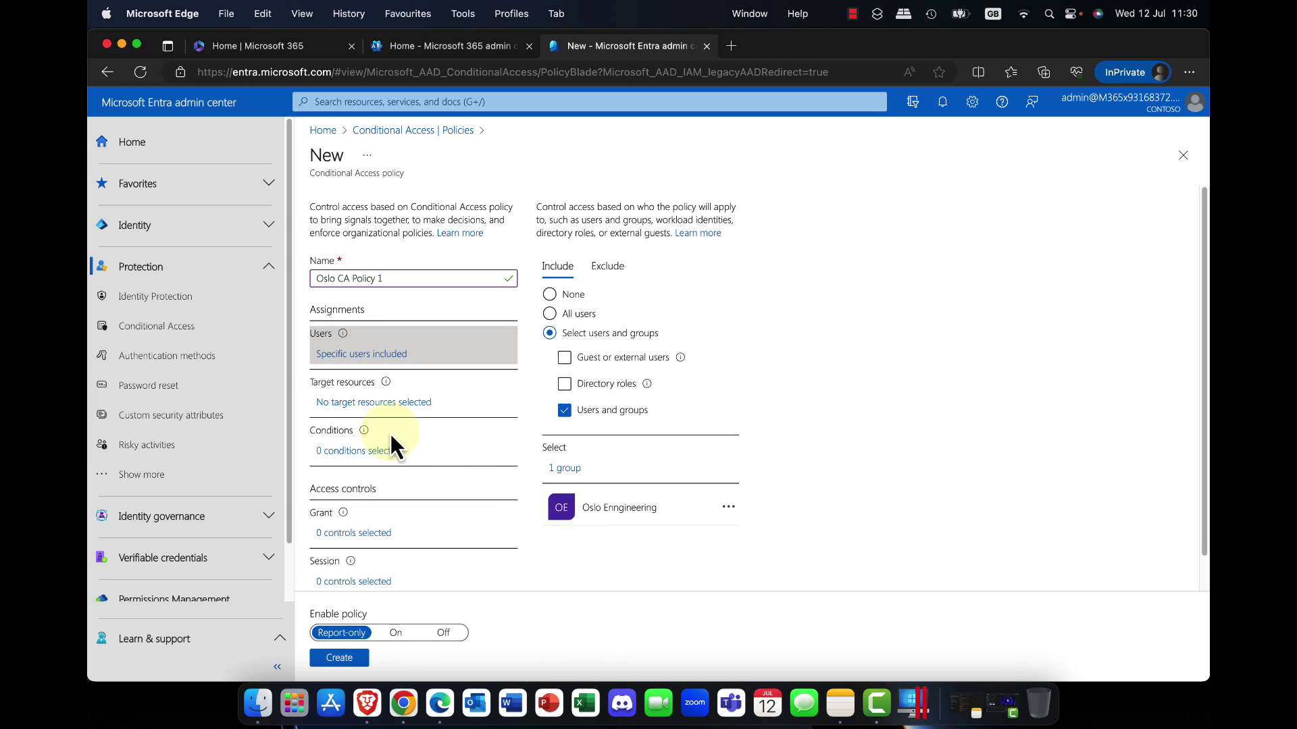
Target Global Secure Access (Preview) traffic using the Microsoft 365 traffic profile.
click(352, 408)
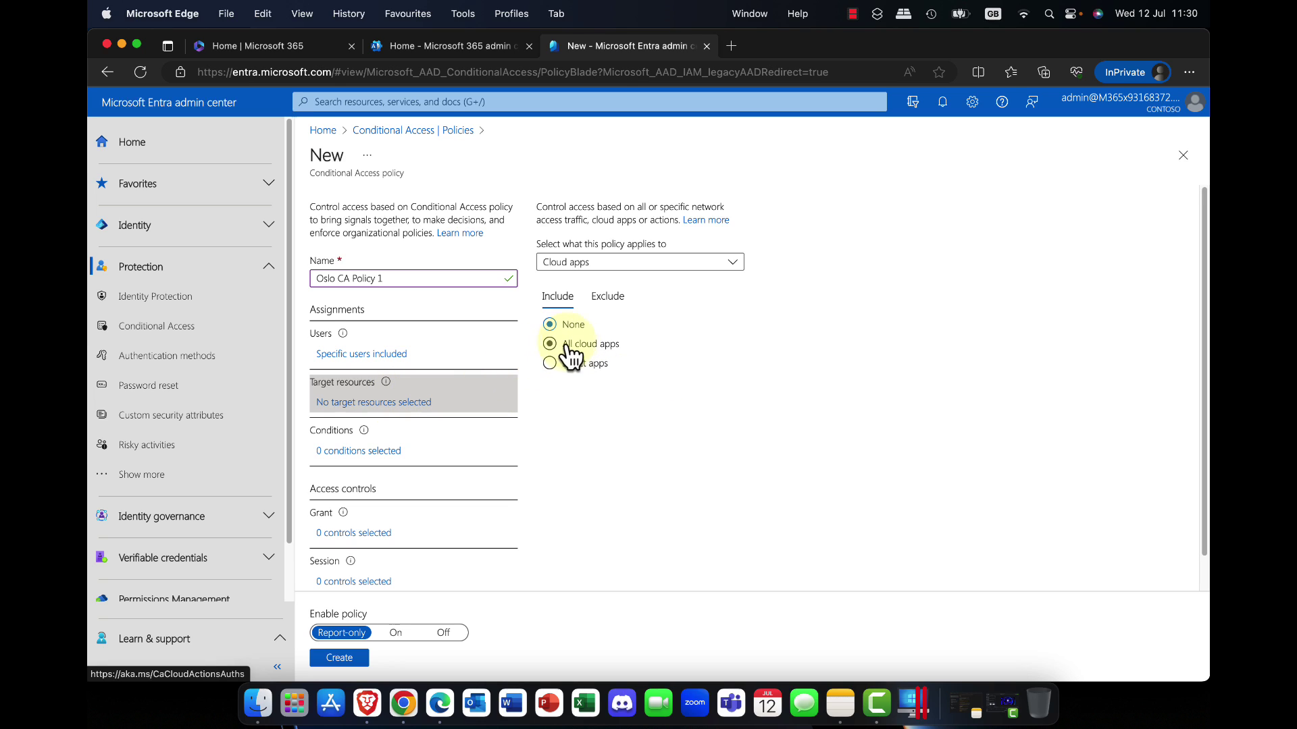
click(736, 267)
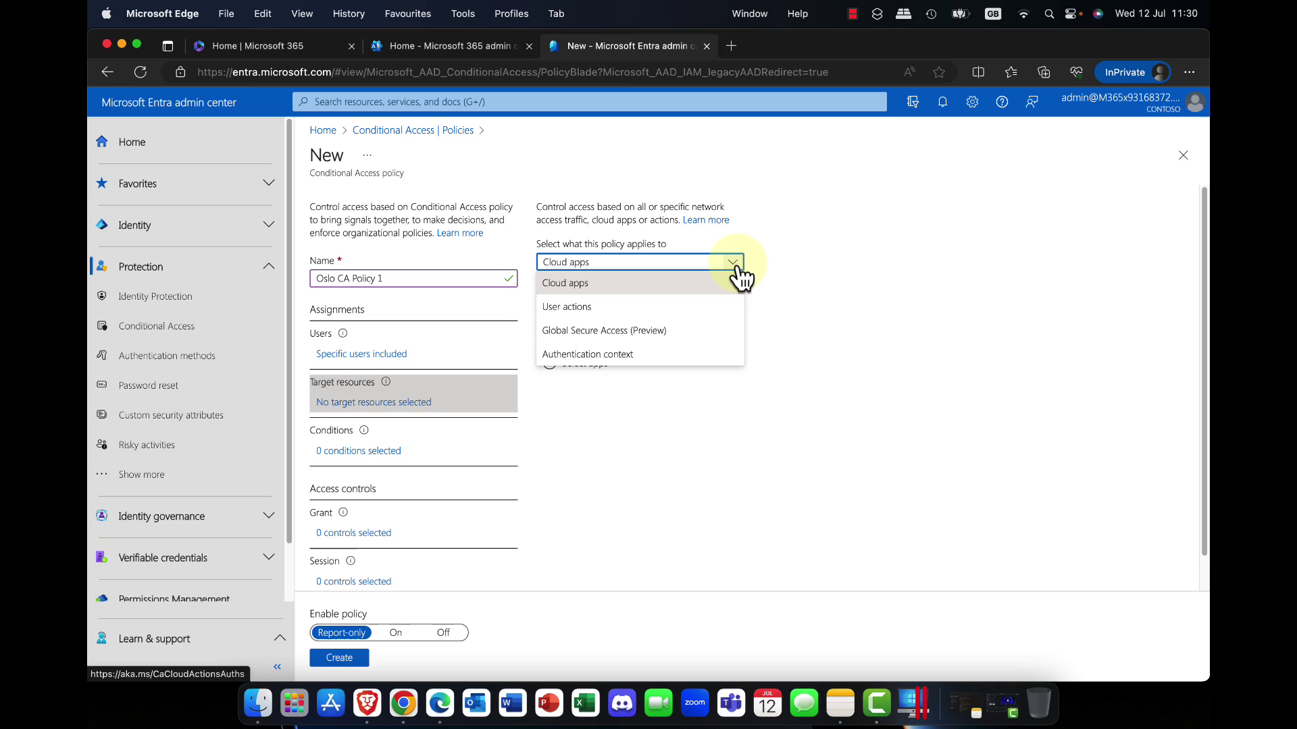
click(621, 332)
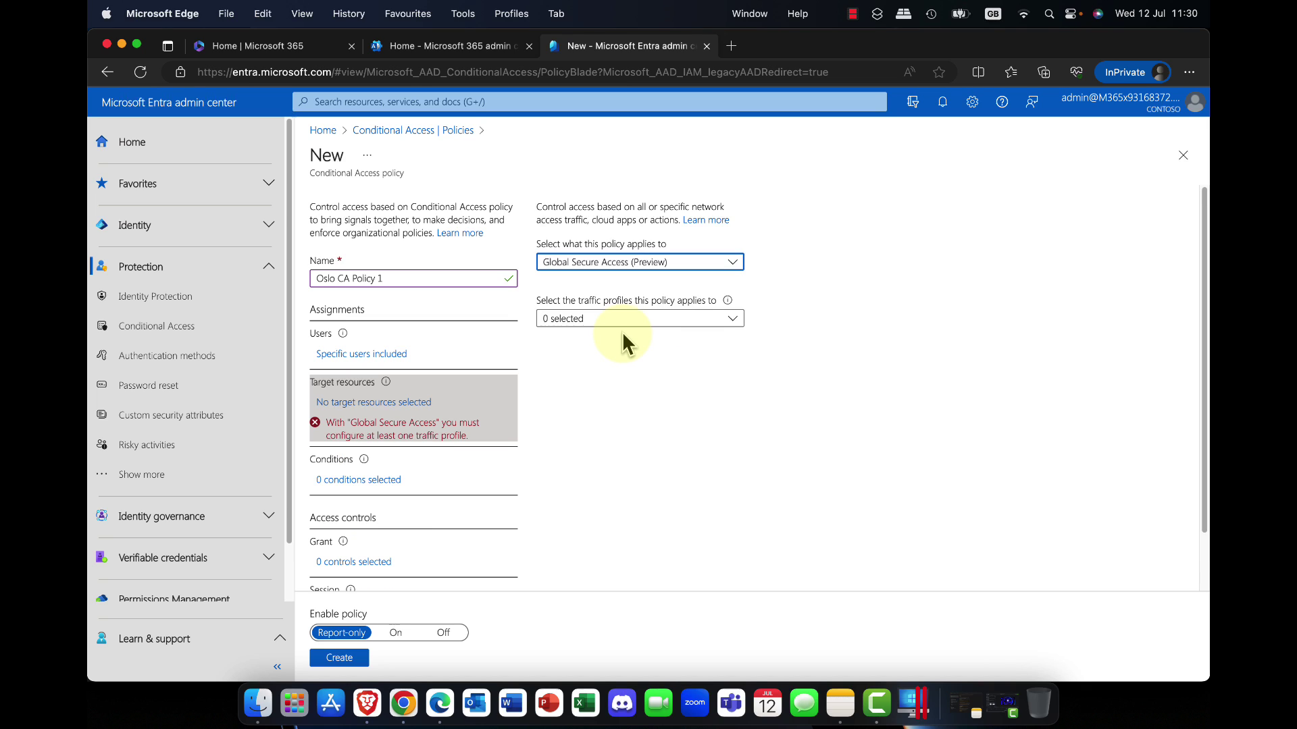
click(735, 321)
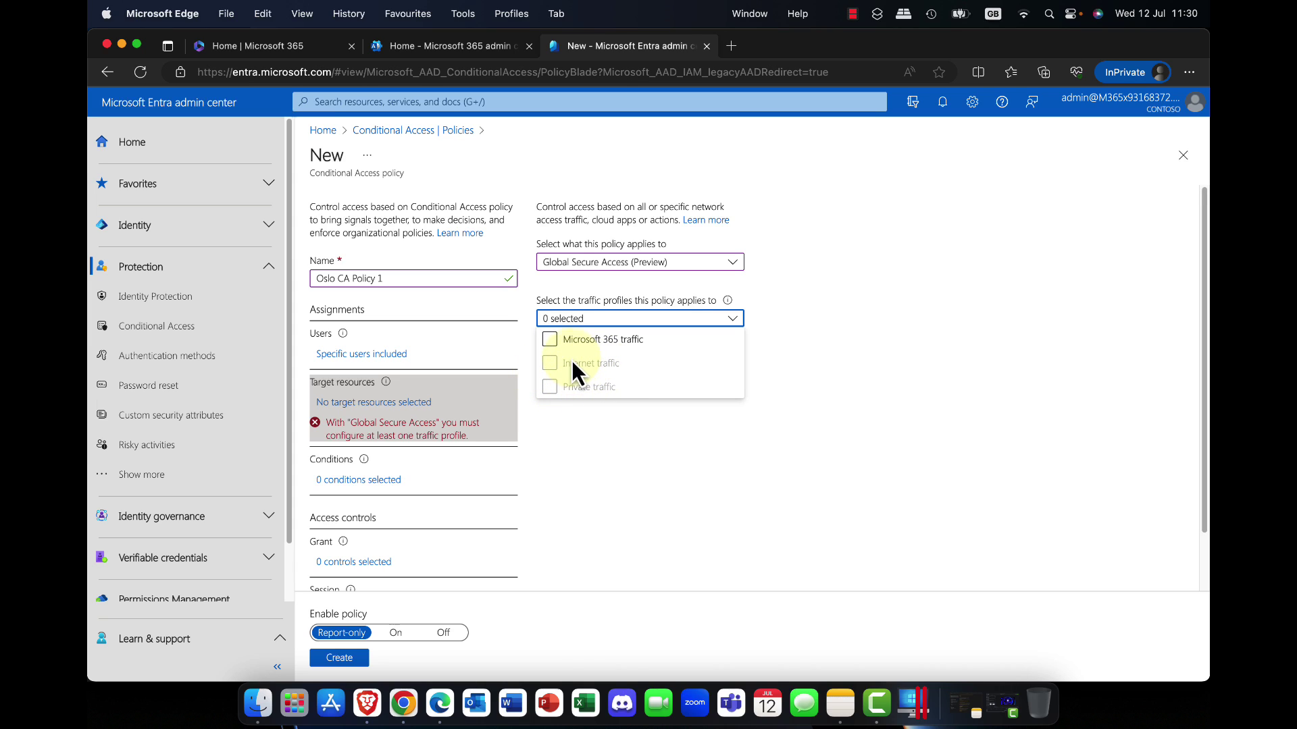
click(551, 342)
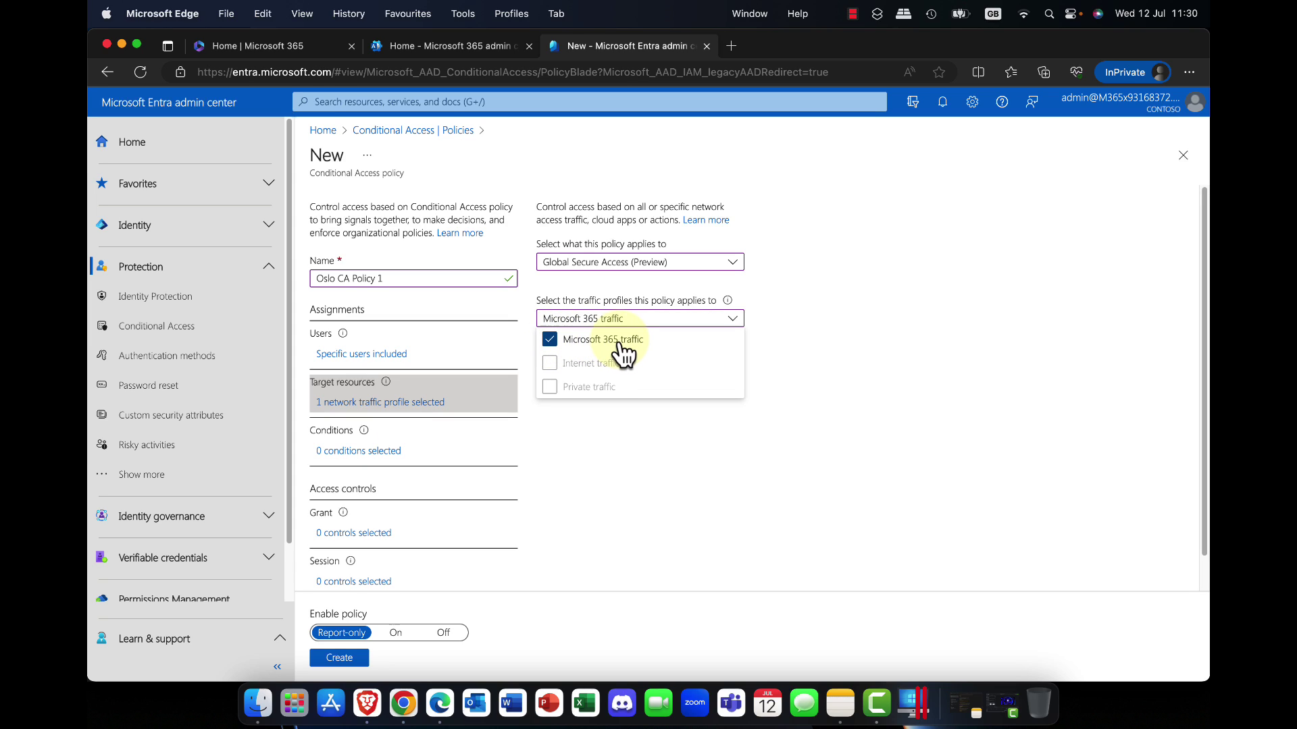
click(788, 337)
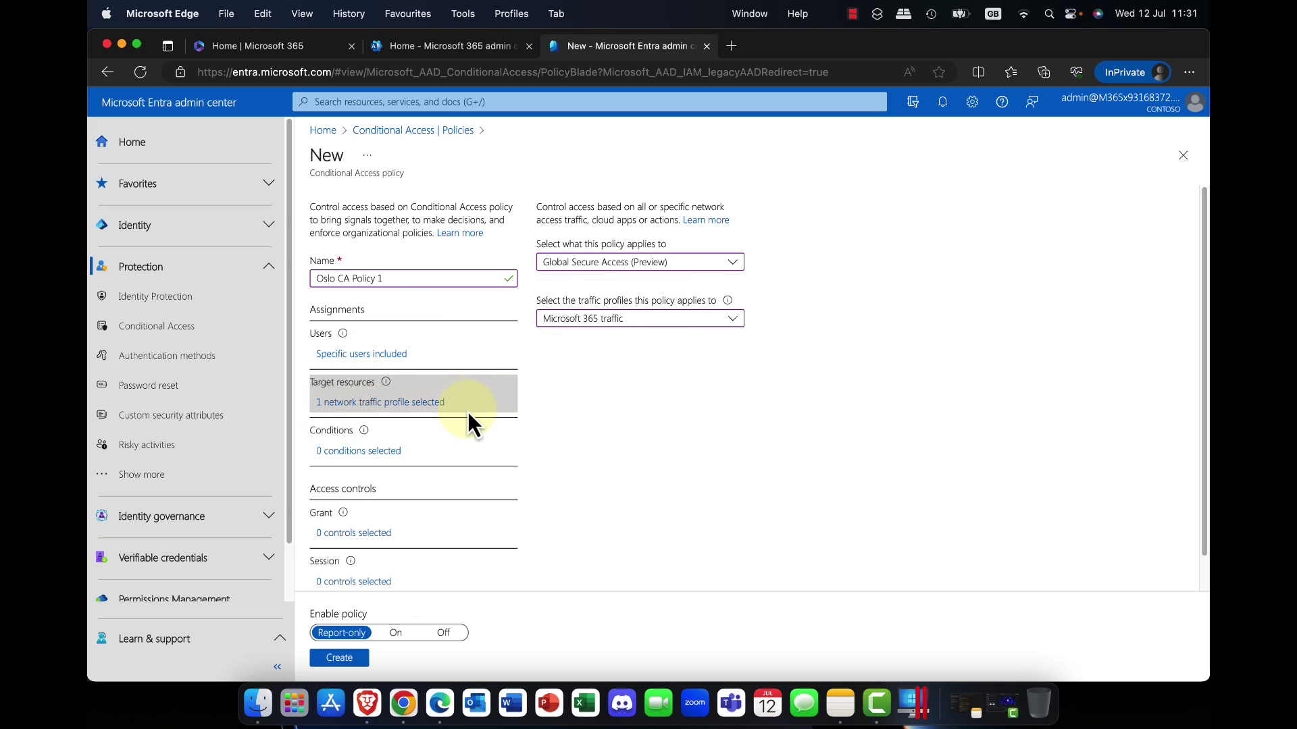
Turn on the User risk condition, including High and Medium user risk.
click(369, 450)
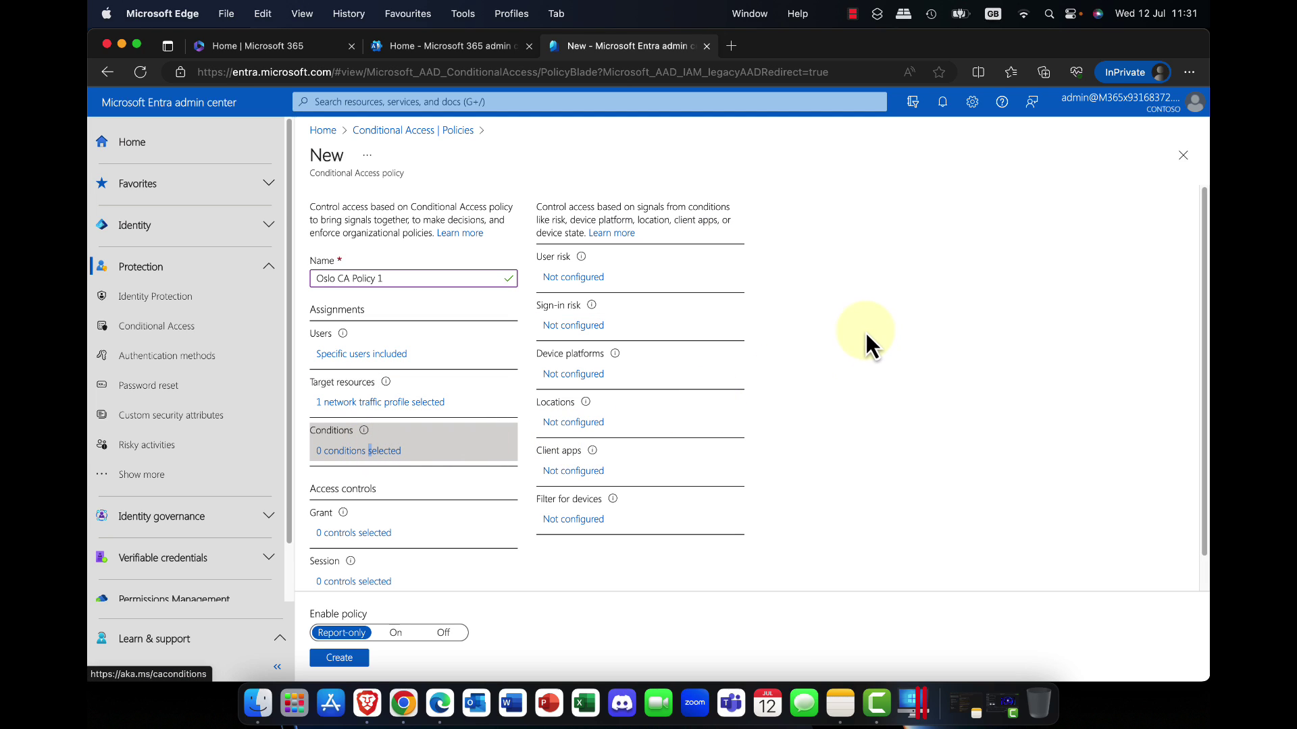
click(582, 278)
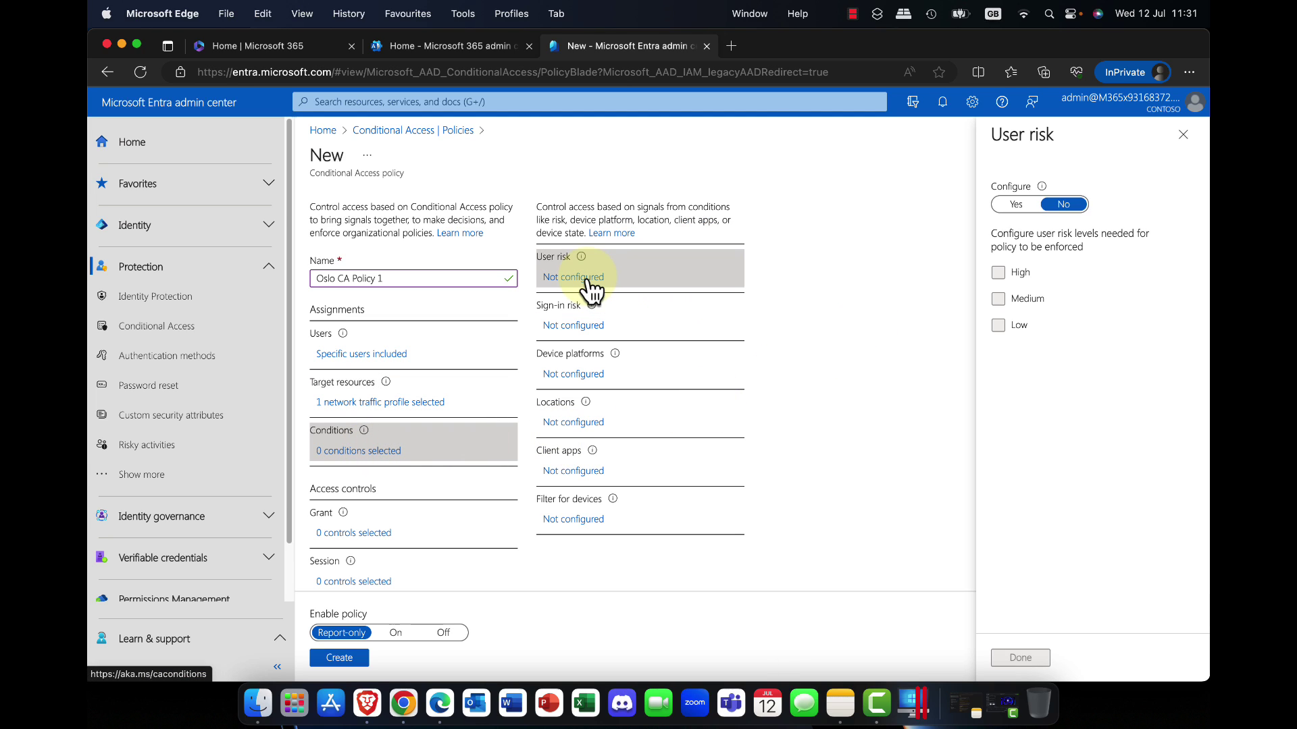
click(1016, 203)
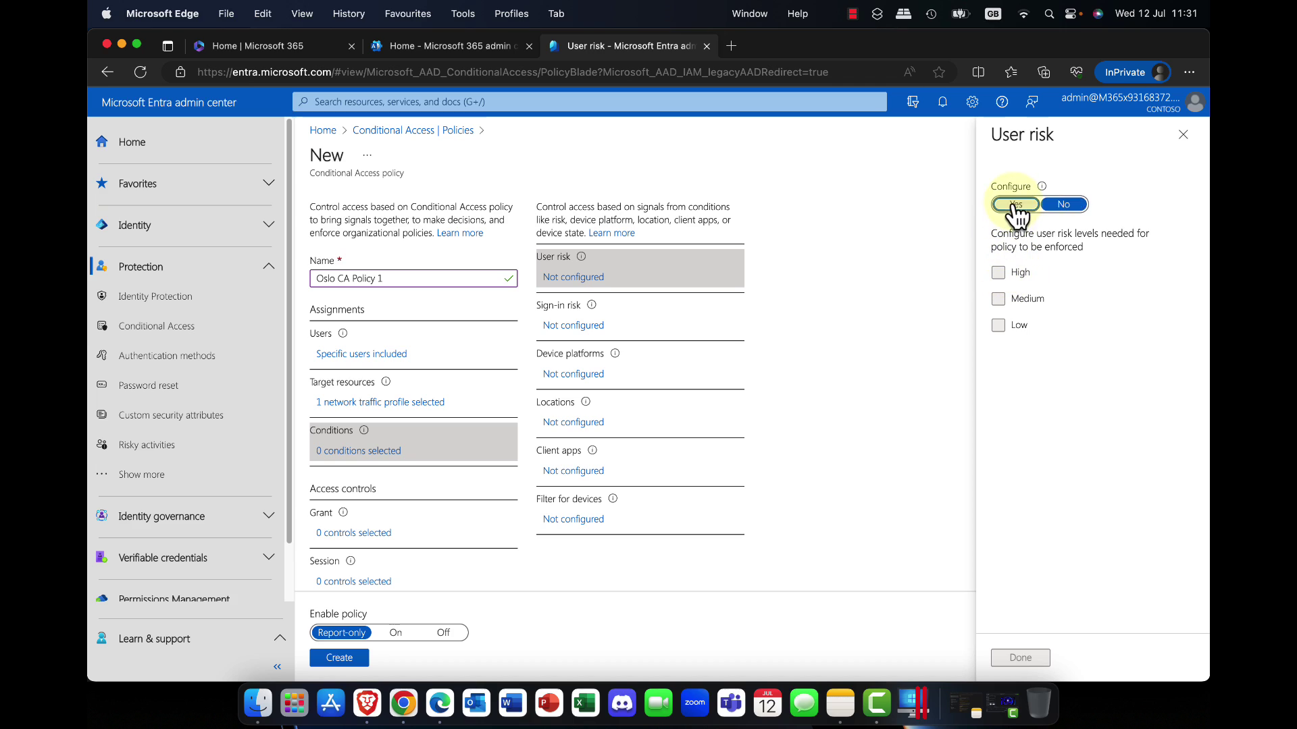
click(999, 273)
click(1000, 301)
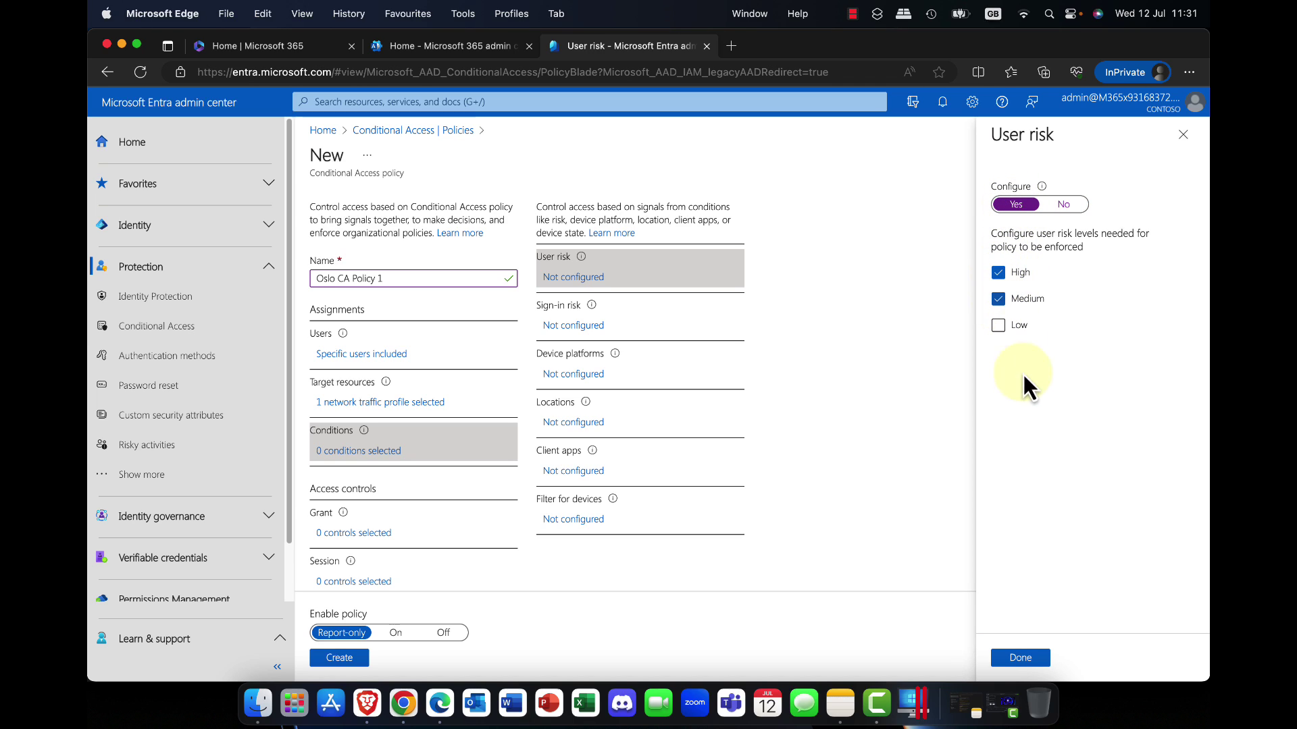
click(1019, 658)
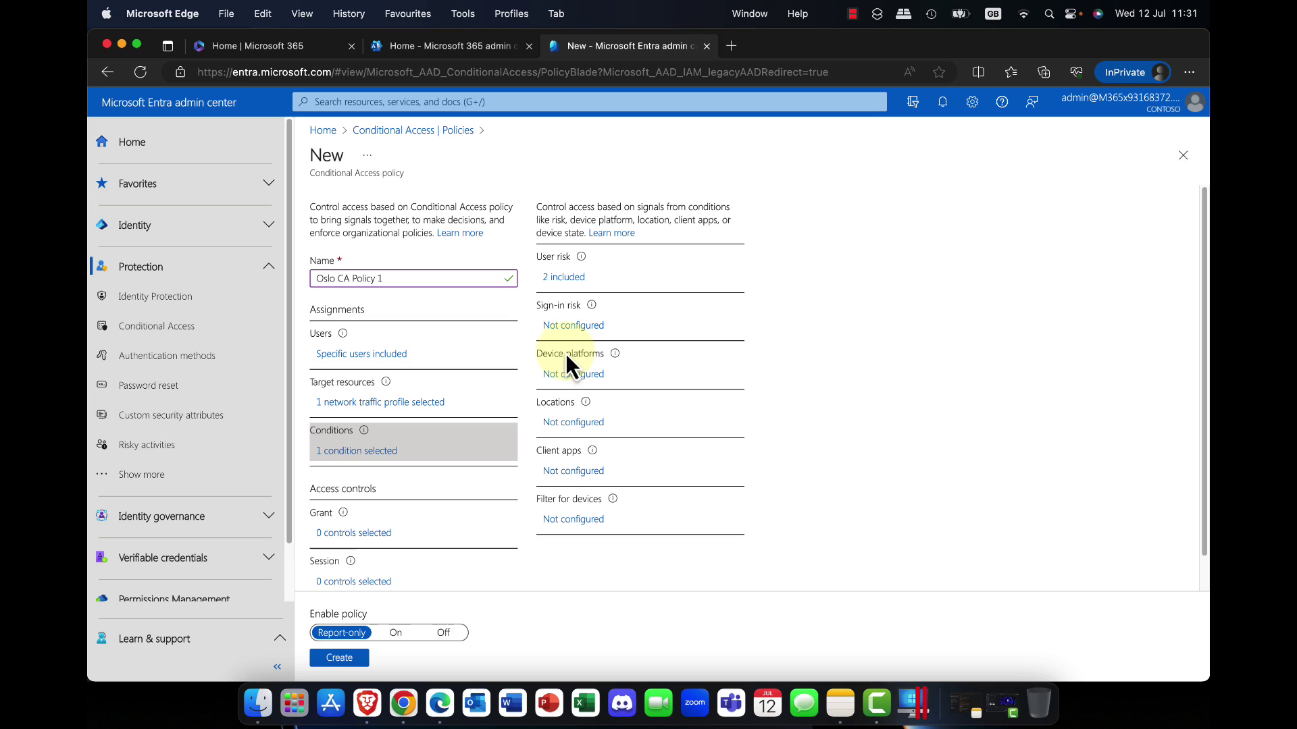
Turn on the Sign-in risk condition, including High and Medium sign-in risk.
click(573, 325)
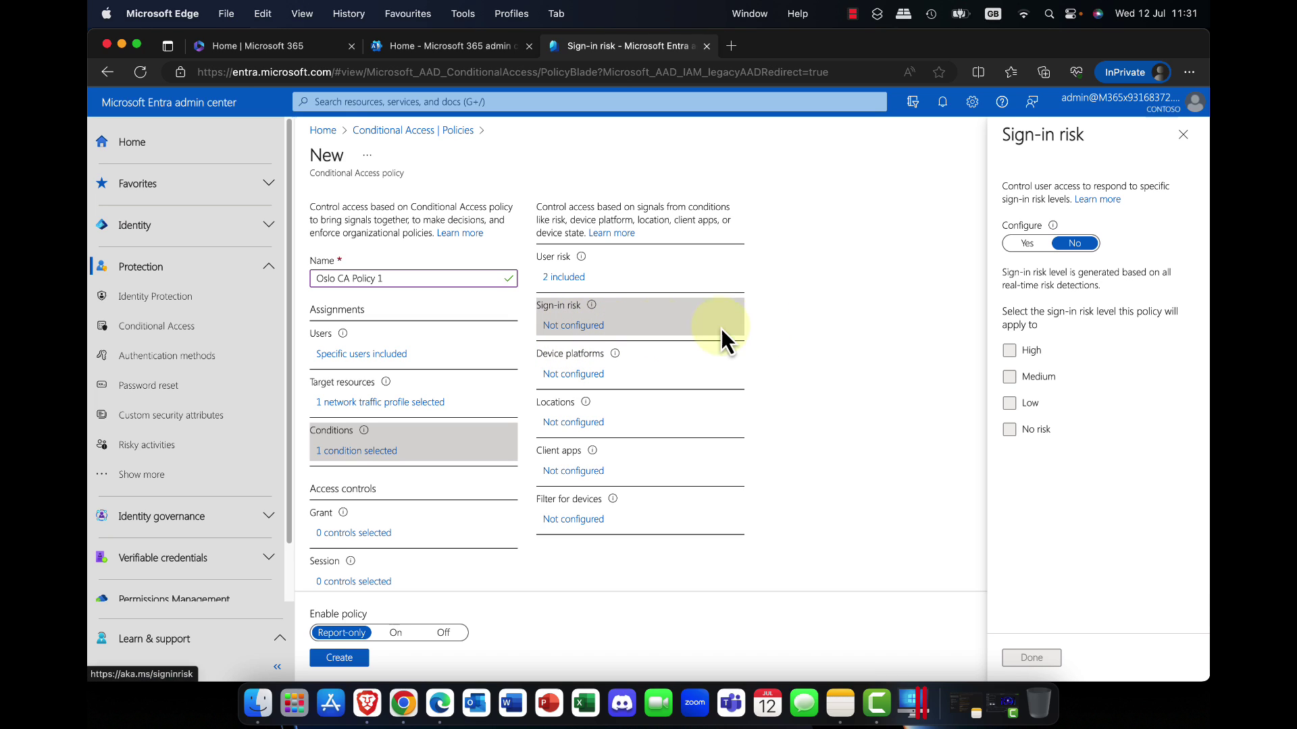
click(1024, 243)
click(1019, 352)
click(1013, 373)
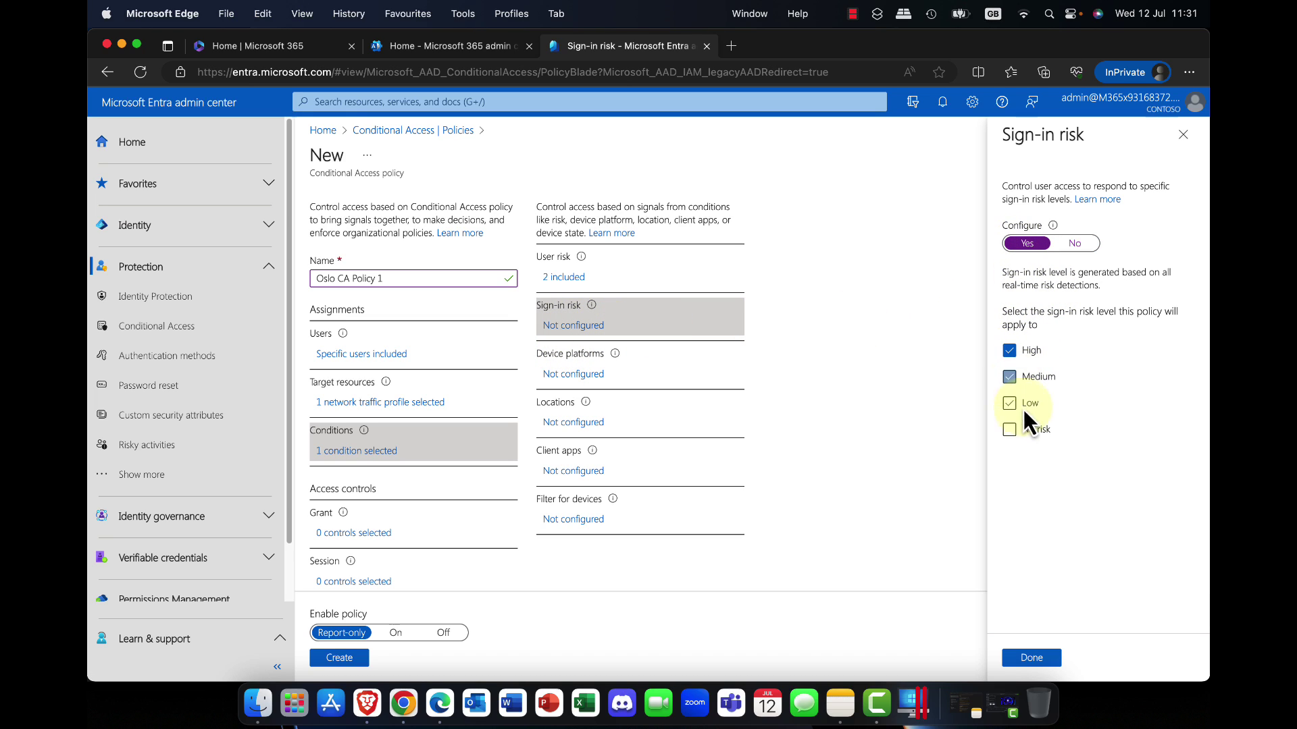
click(1031, 658)
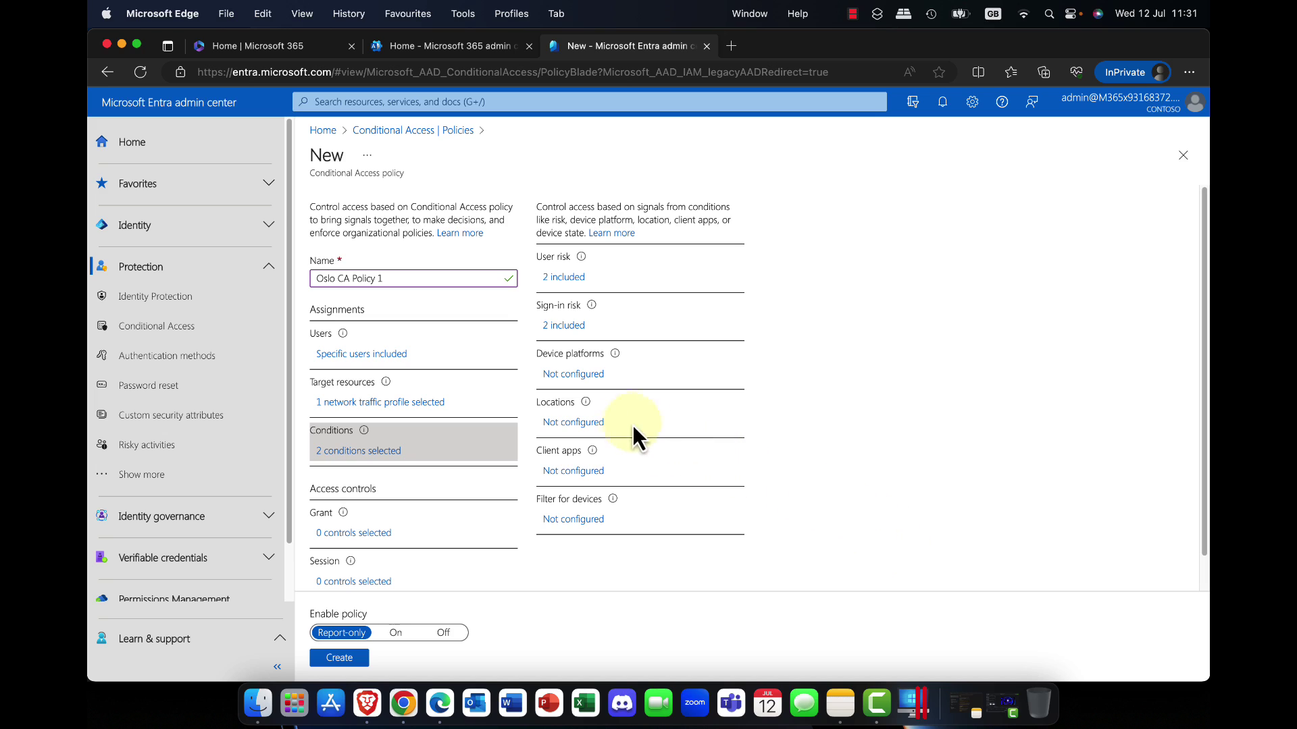
Limit the Device platforms condition to Windows, macOS and iOS.
click(573, 374)
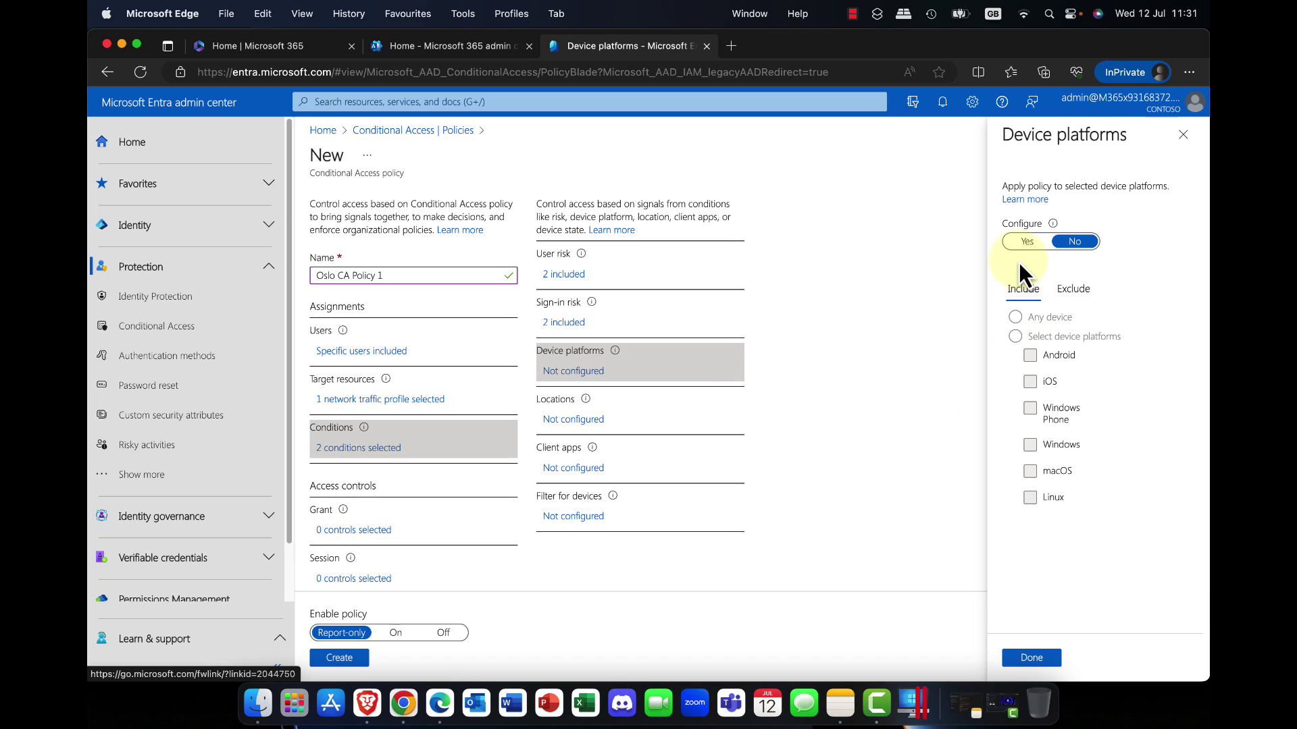
click(1026, 241)
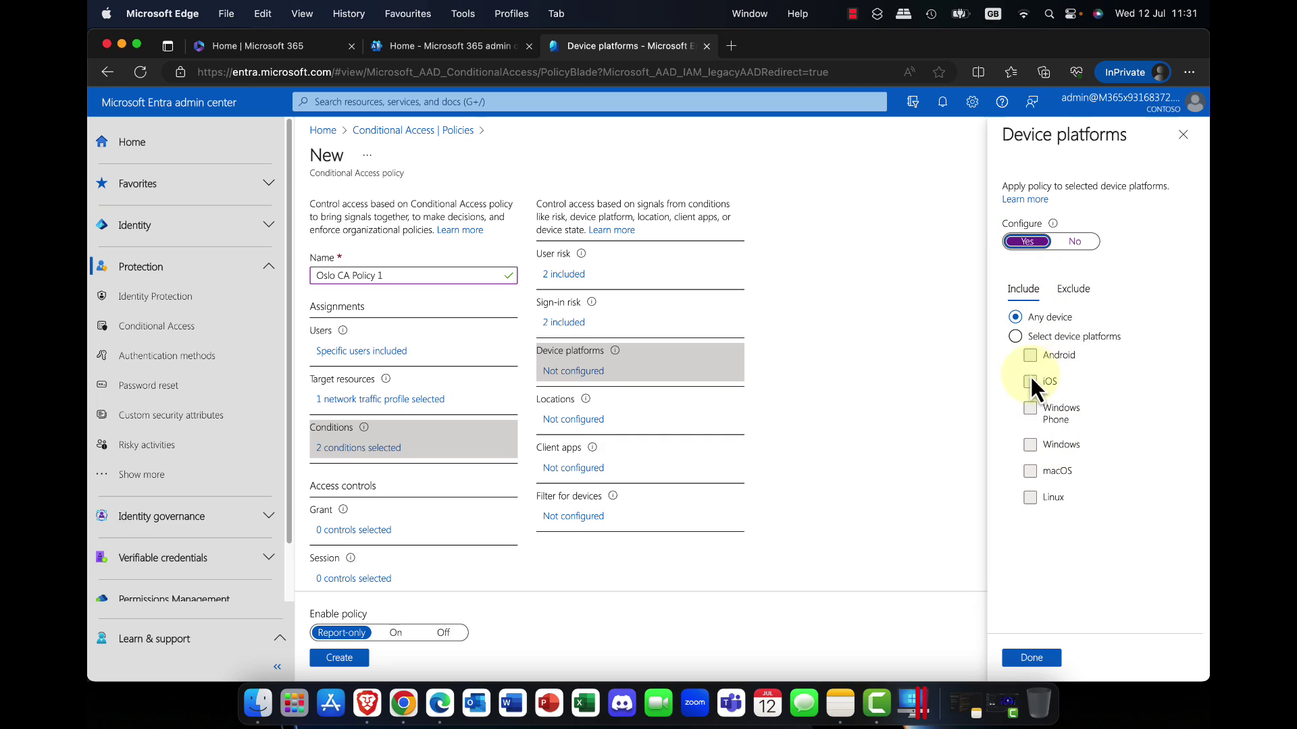
click(1030, 340)
click(1042, 447)
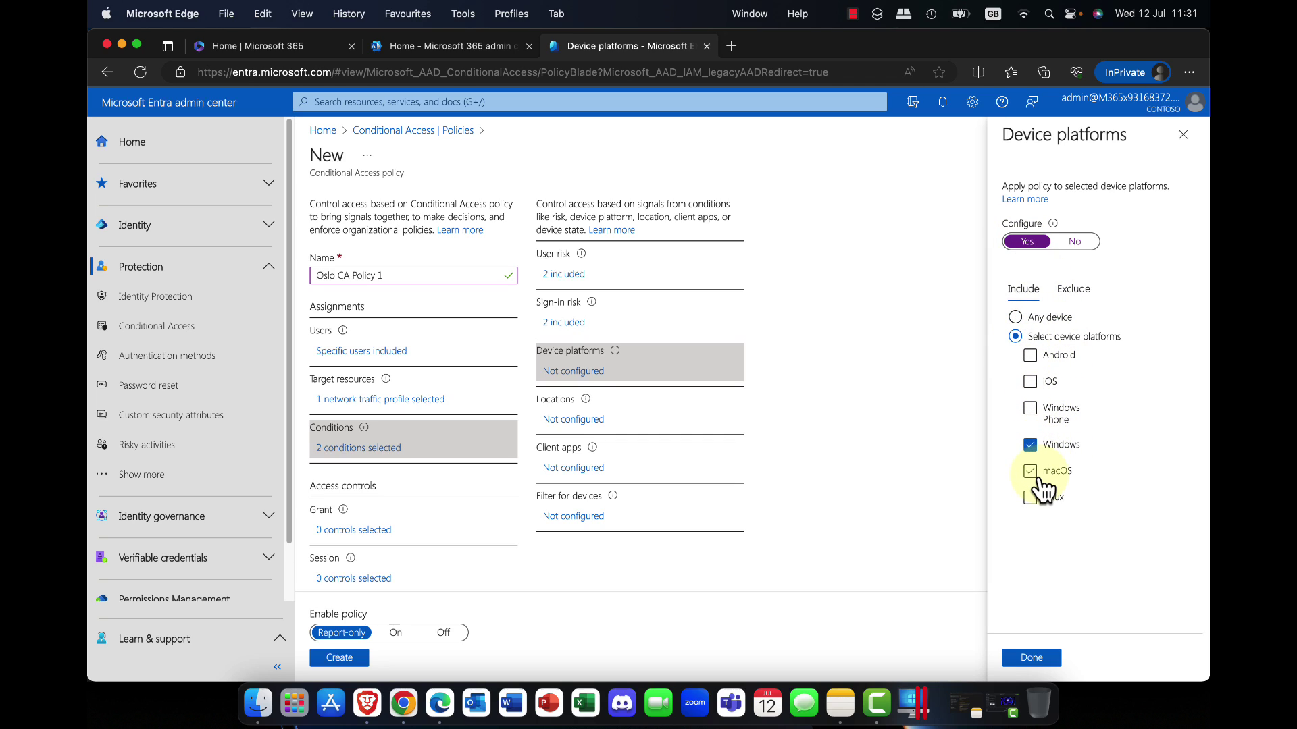
click(1031, 471)
click(1030, 384)
click(1032, 658)
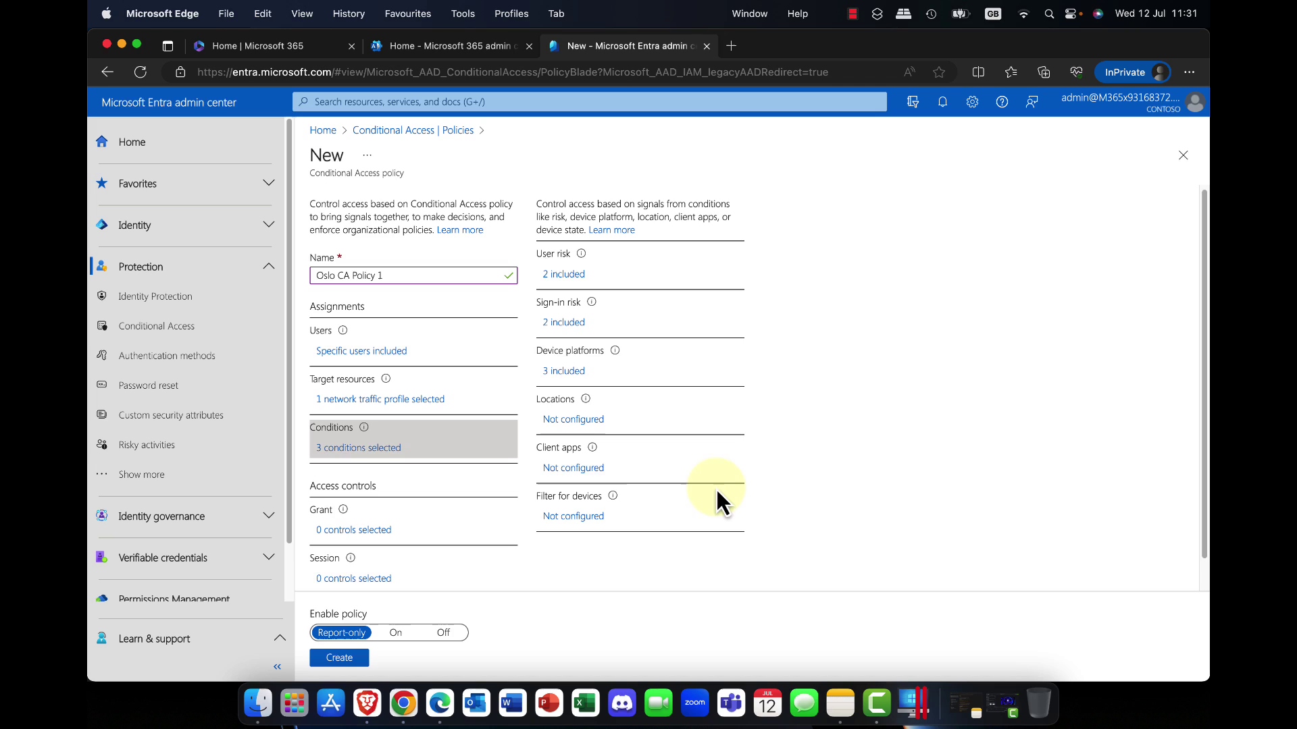
Set the Locations condition to include and exclude All trusted locations.
click(600, 422)
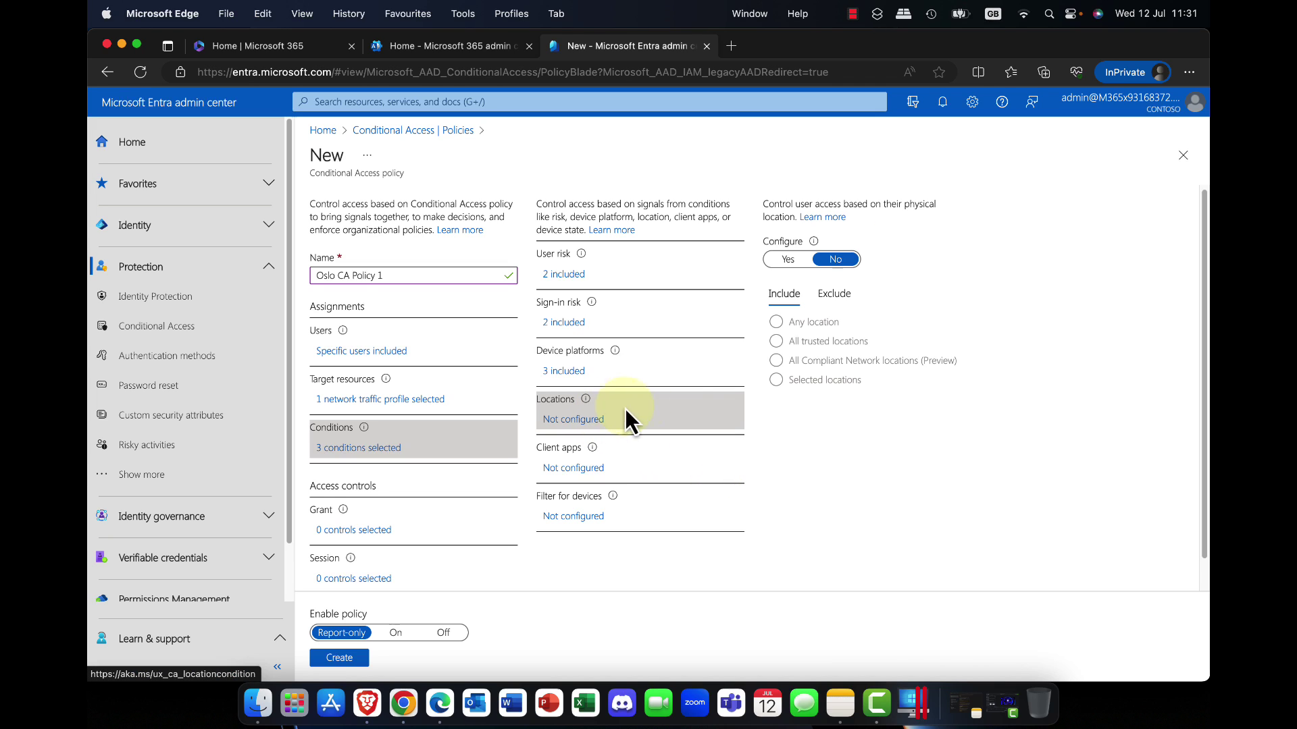
click(835, 262)
click(800, 265)
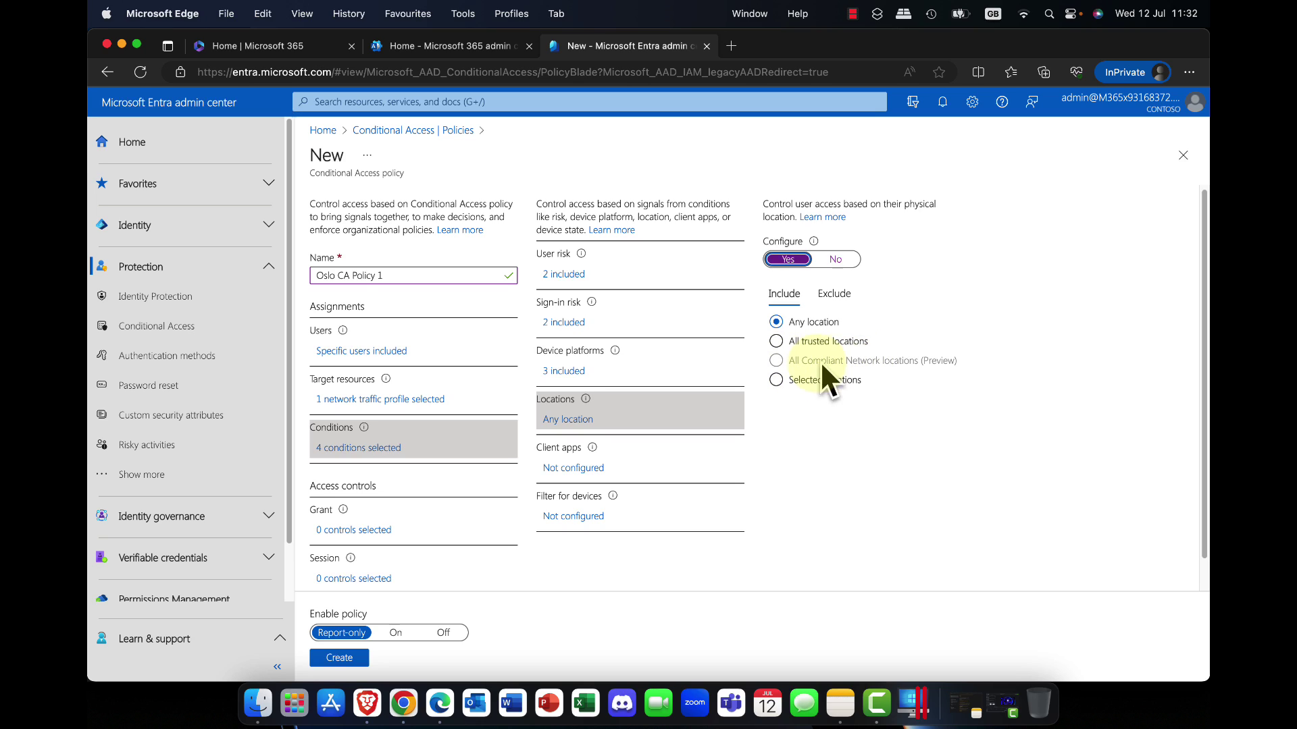
click(789, 383)
click(784, 342)
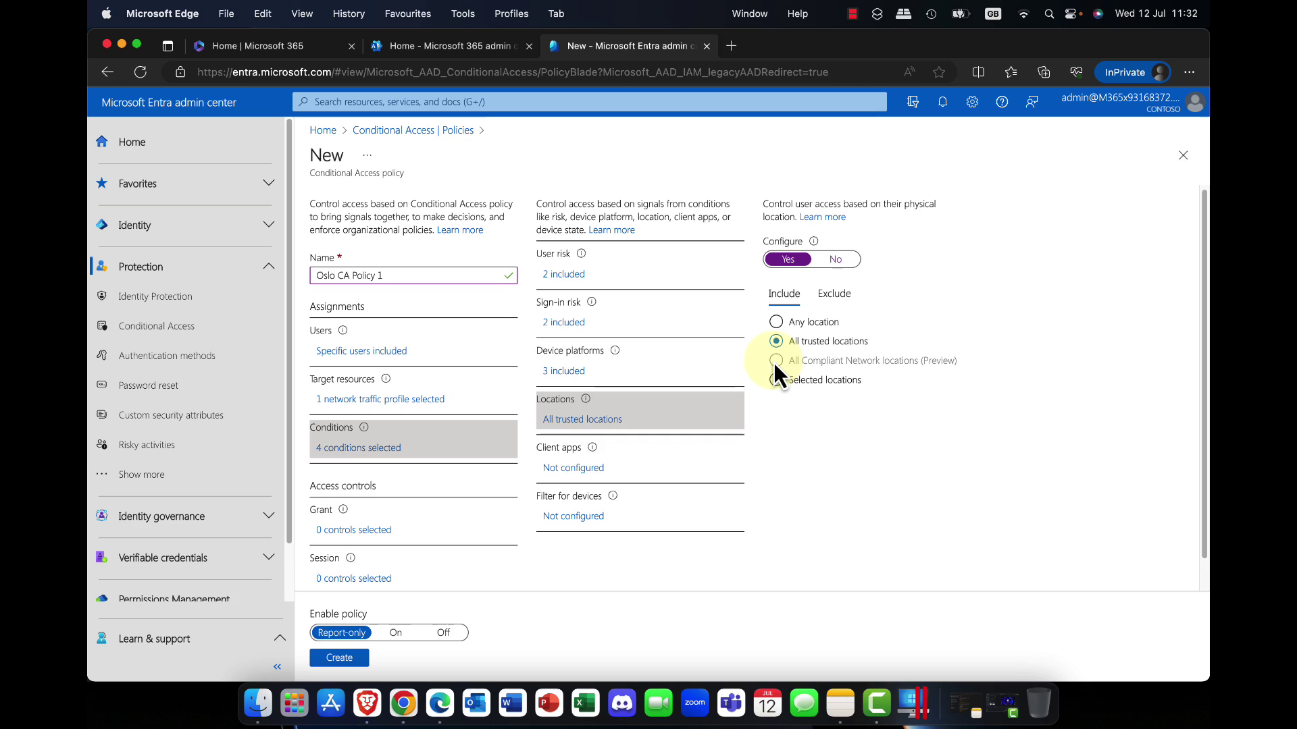
click(810, 324)
click(834, 295)
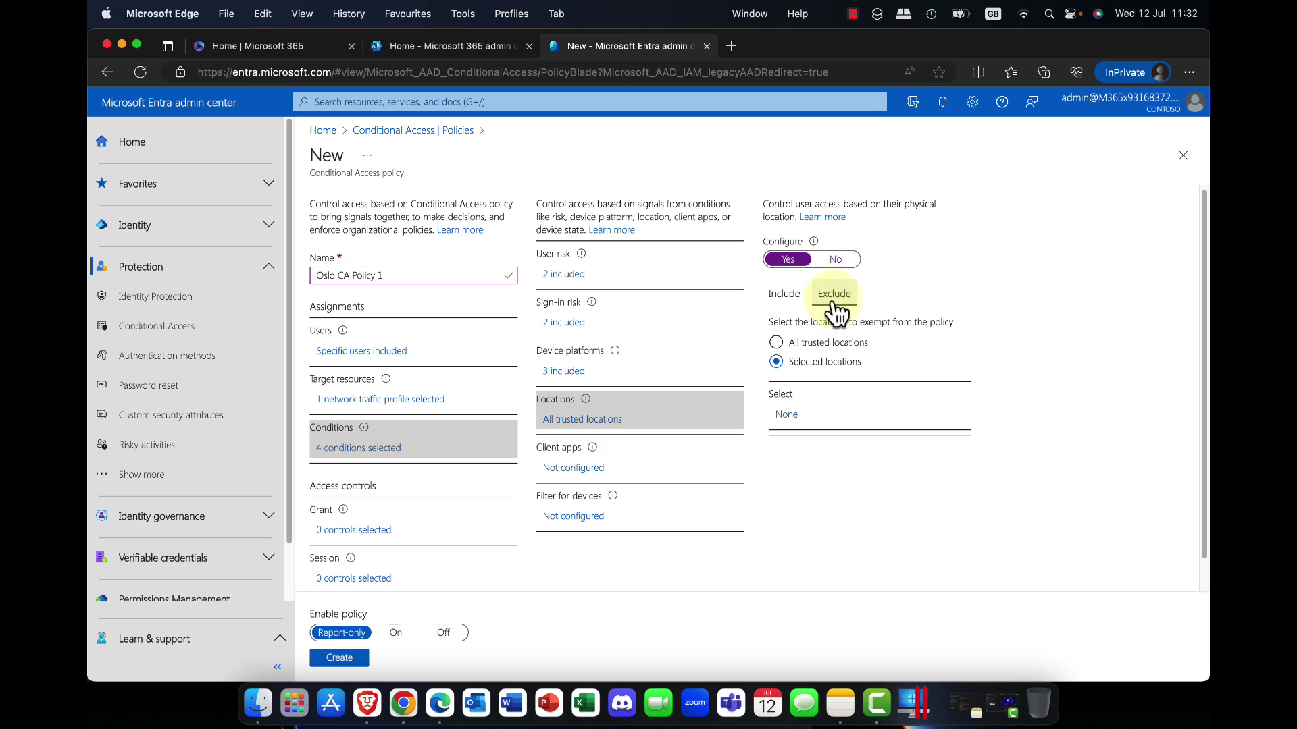
click(794, 364)
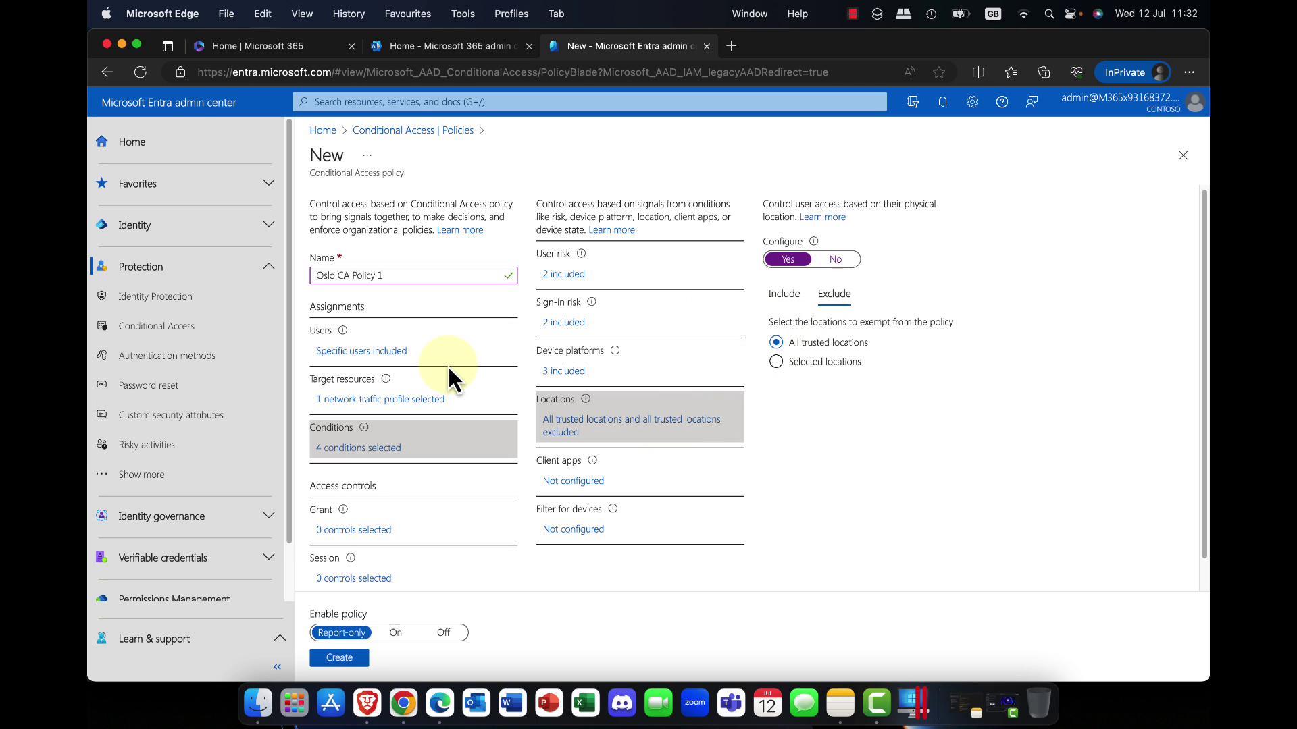
Turn on Client apps with Exchange ActiveSync clients and Other clients unchecked.
click(577, 482)
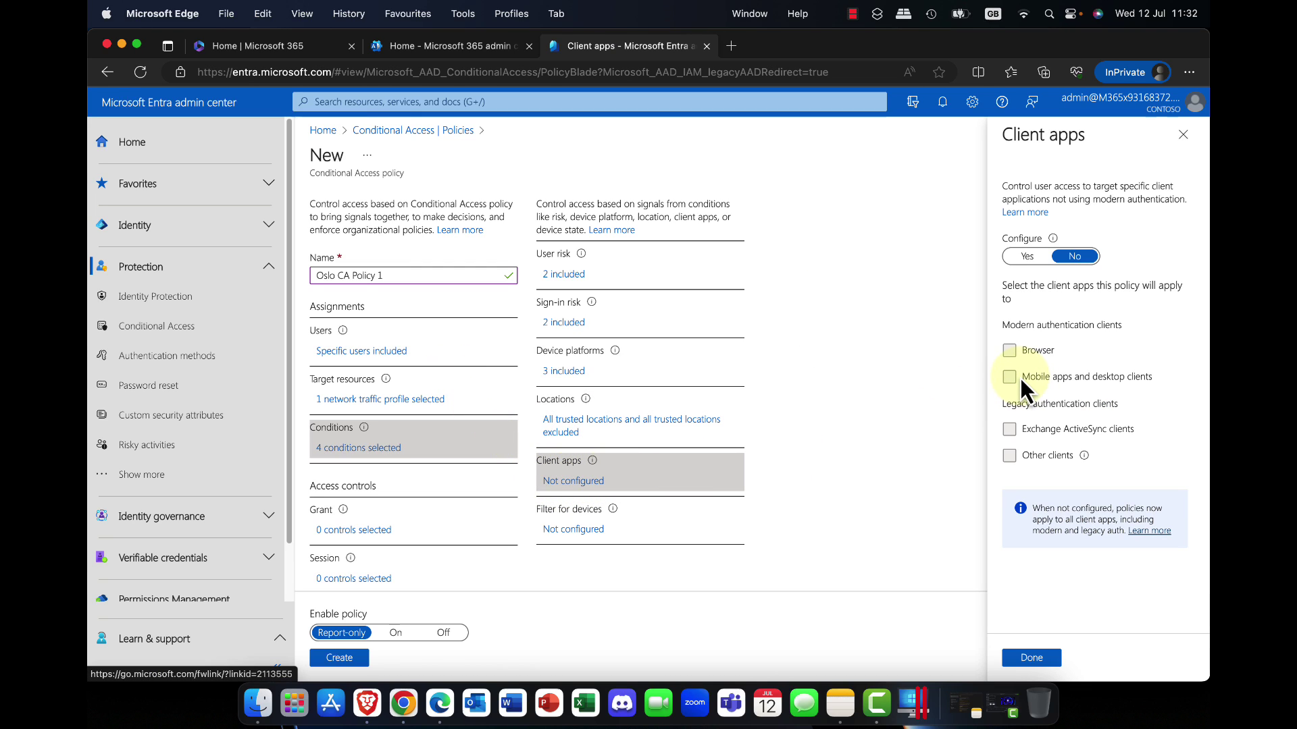
click(1026, 256)
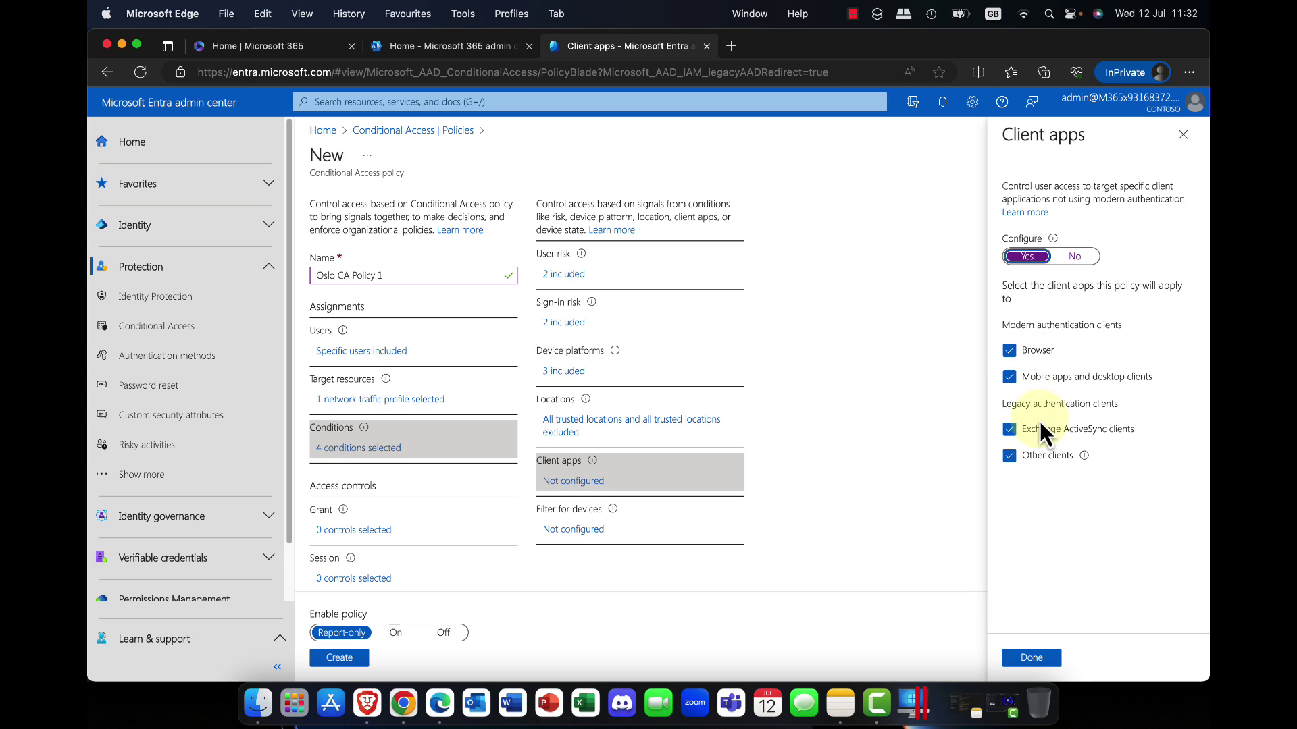
click(1025, 431)
click(1024, 455)
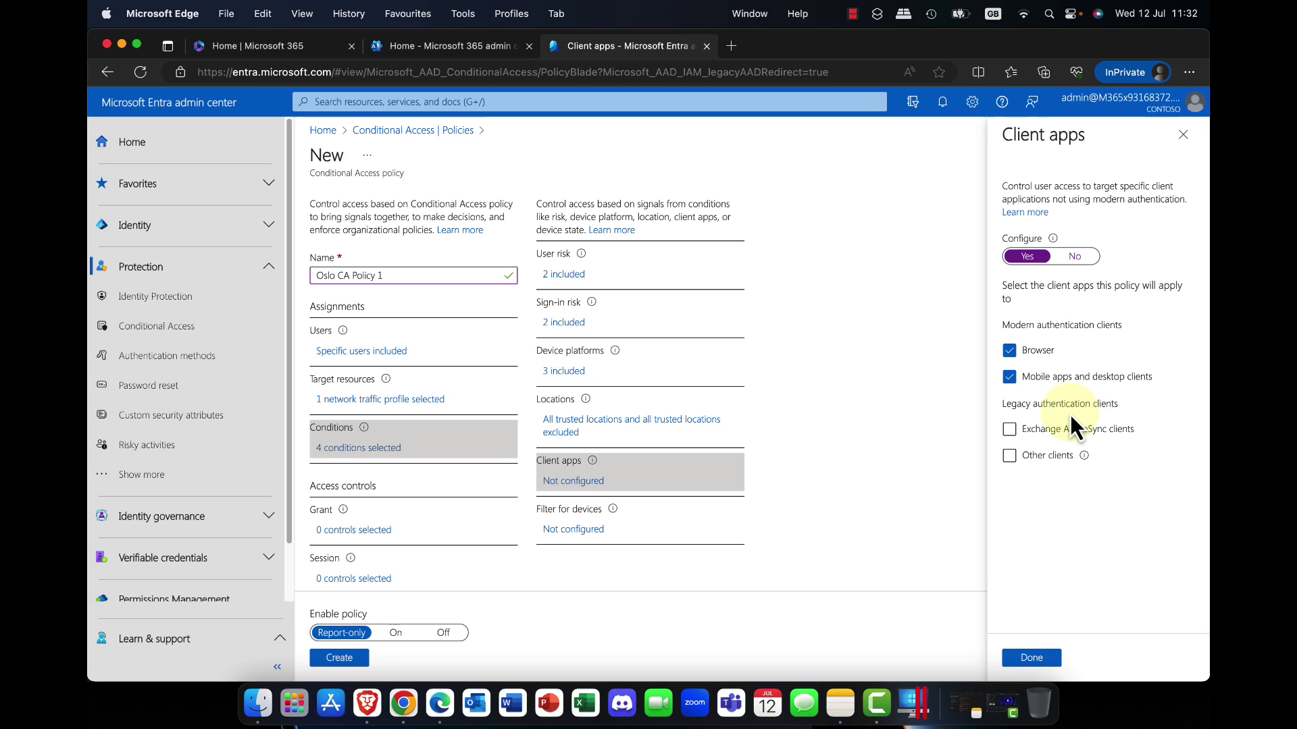
Apply Client apps with 2 included, then try and discard a Filter for devices rule.
click(1033, 658)
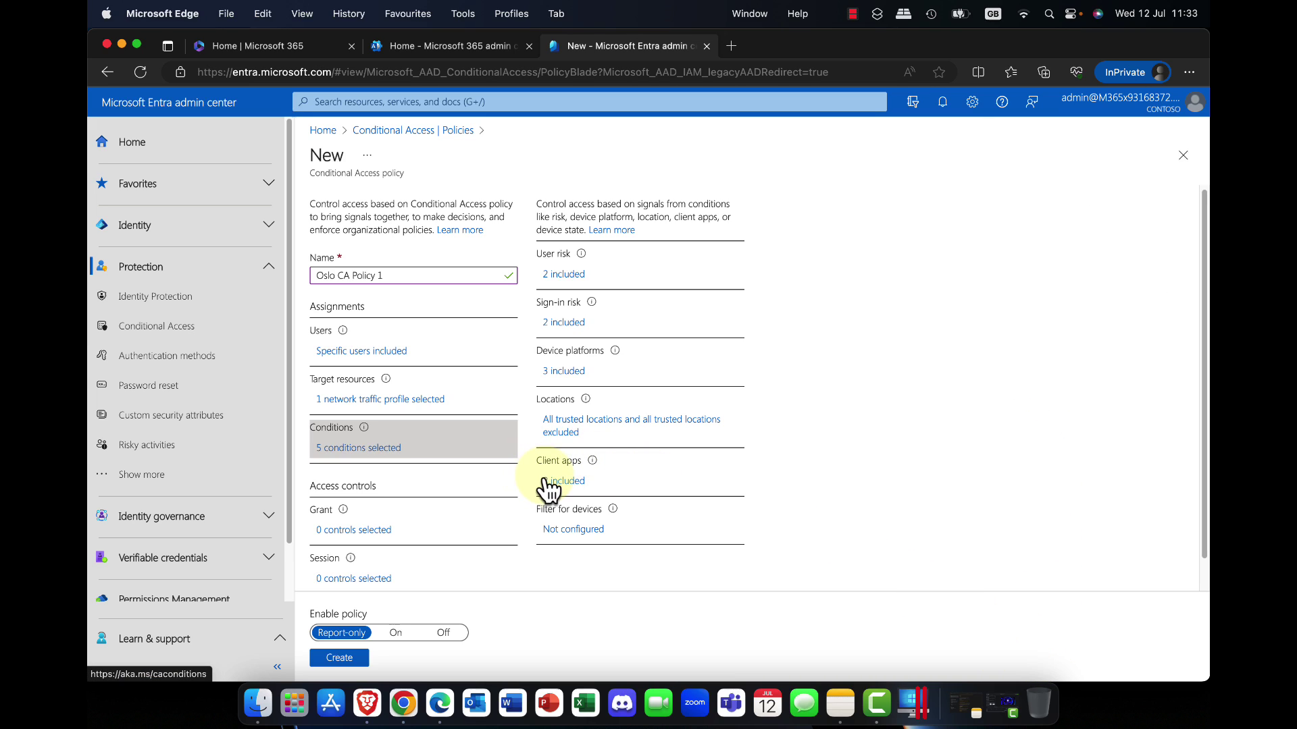
click(585, 534)
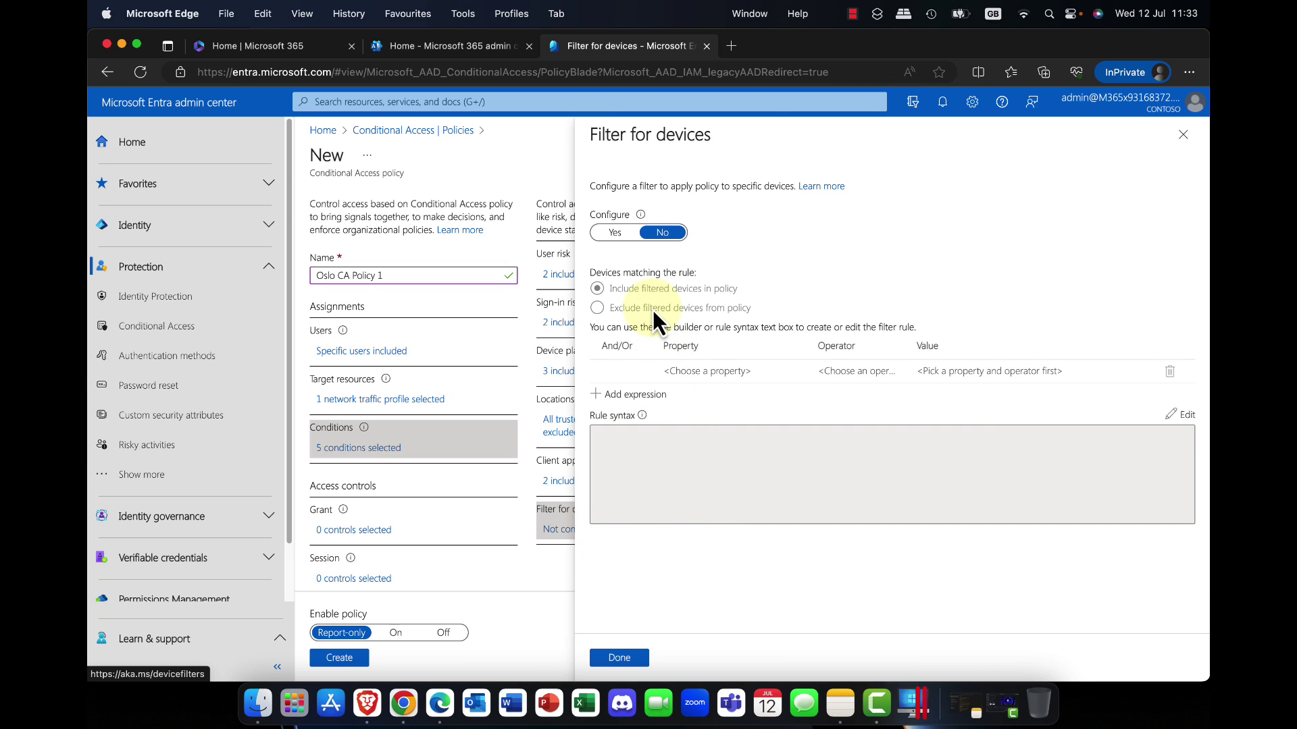
click(625, 234)
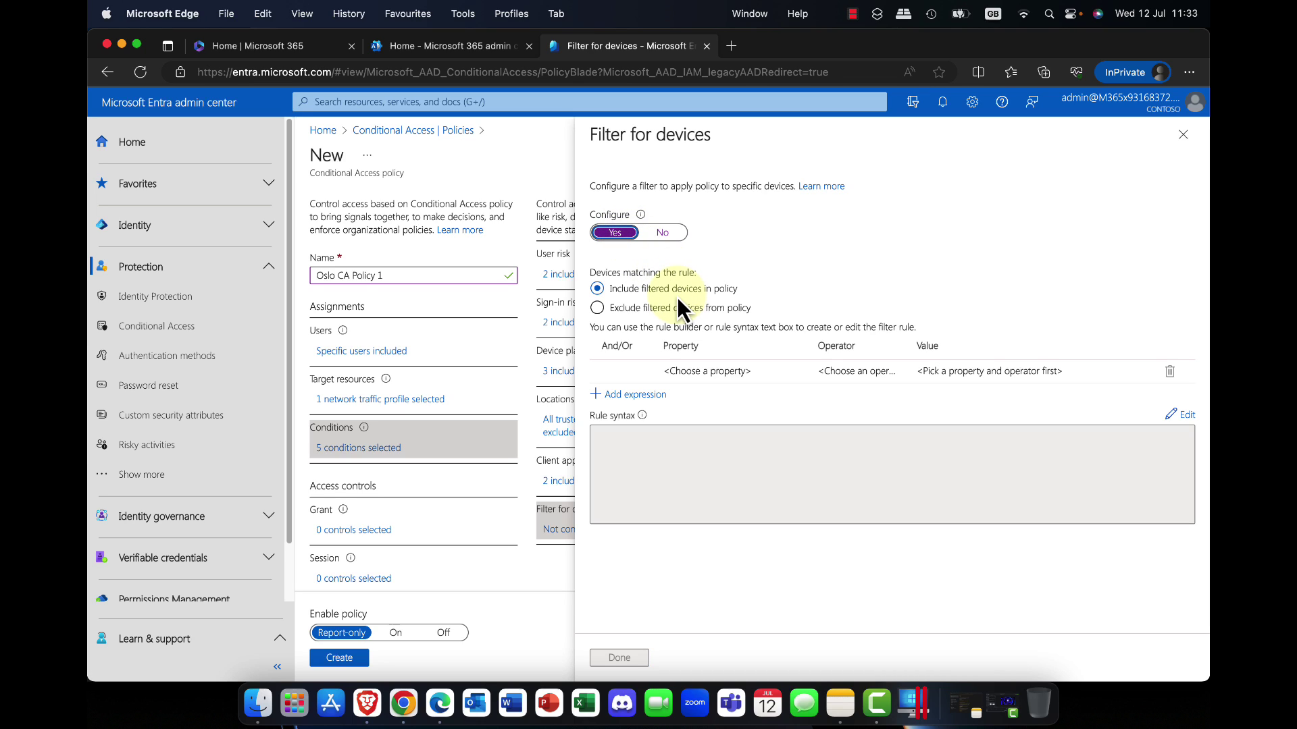
click(756, 371)
click(794, 373)
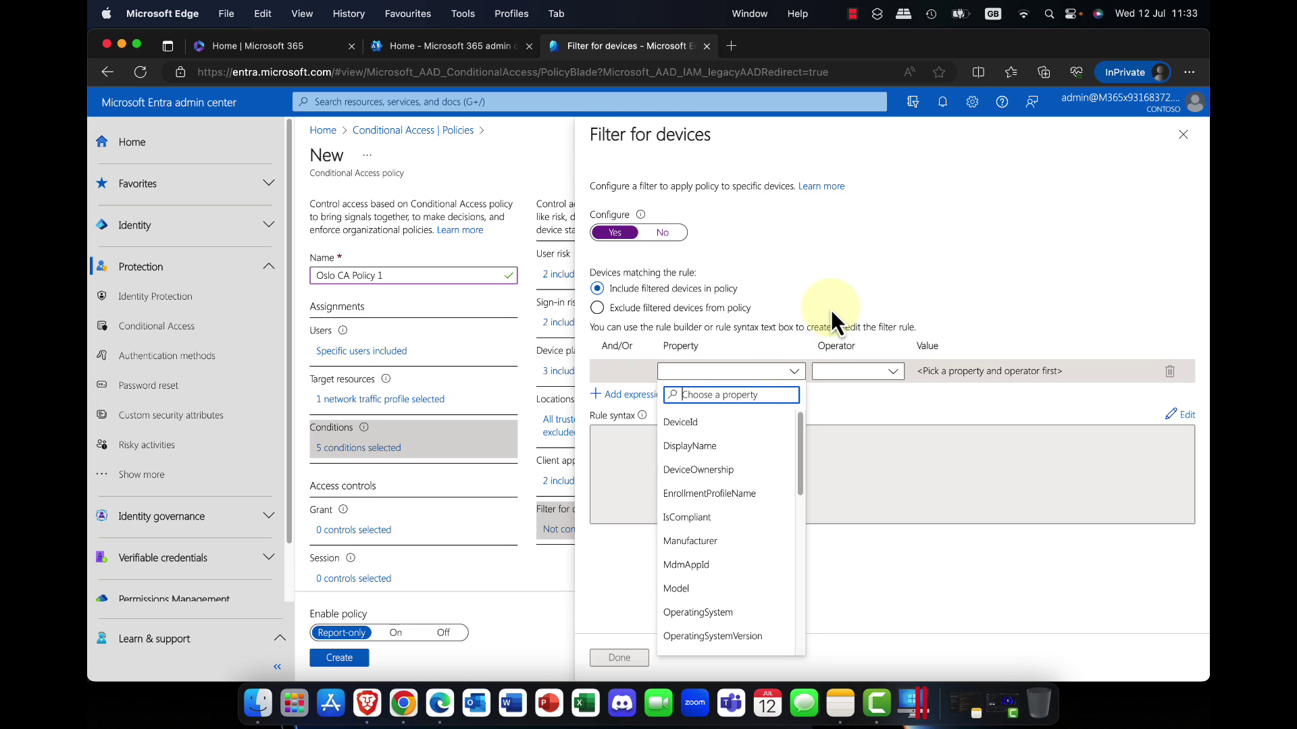
click(859, 394)
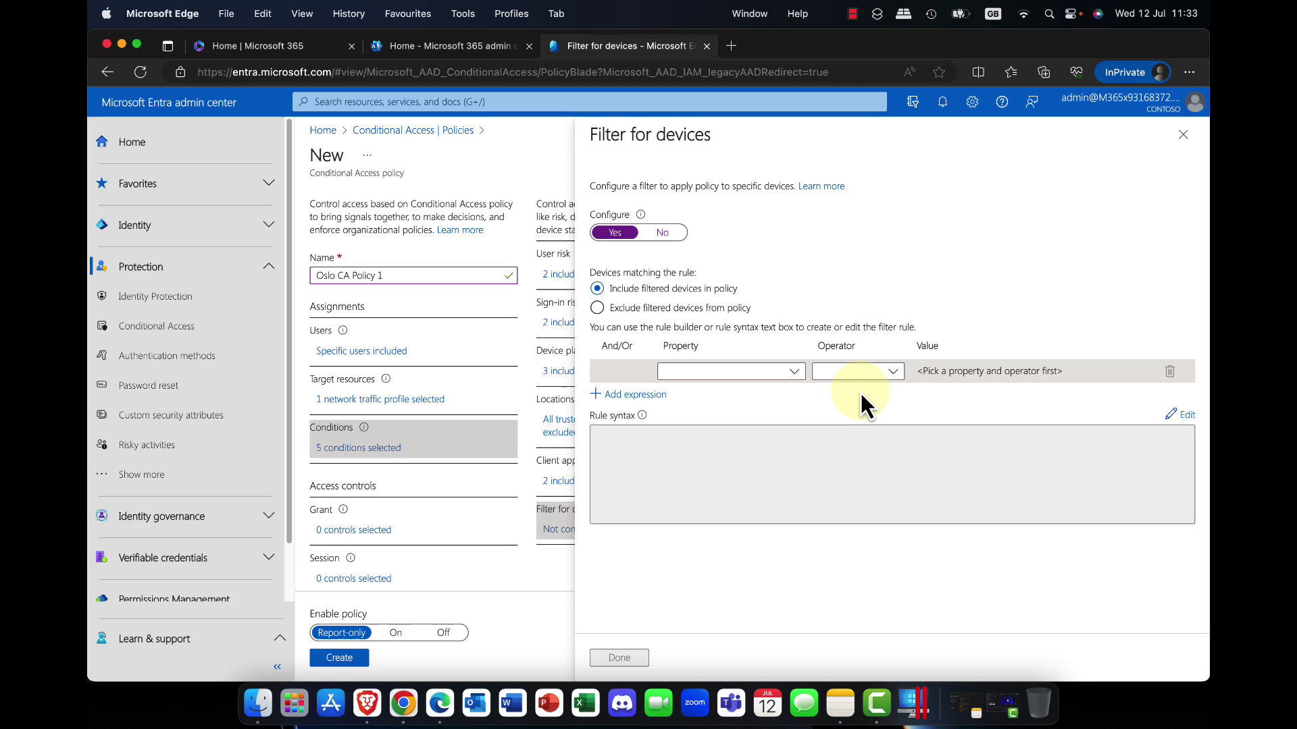
click(801, 377)
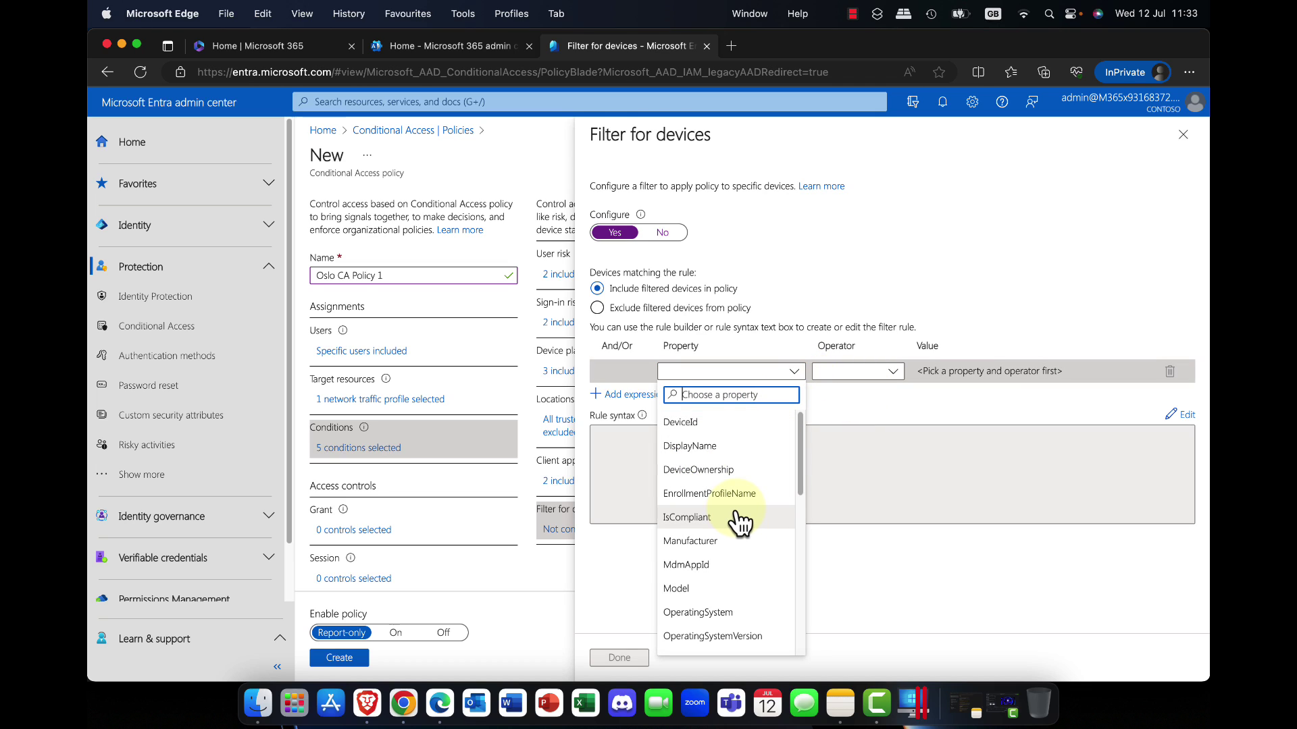
click(903, 419)
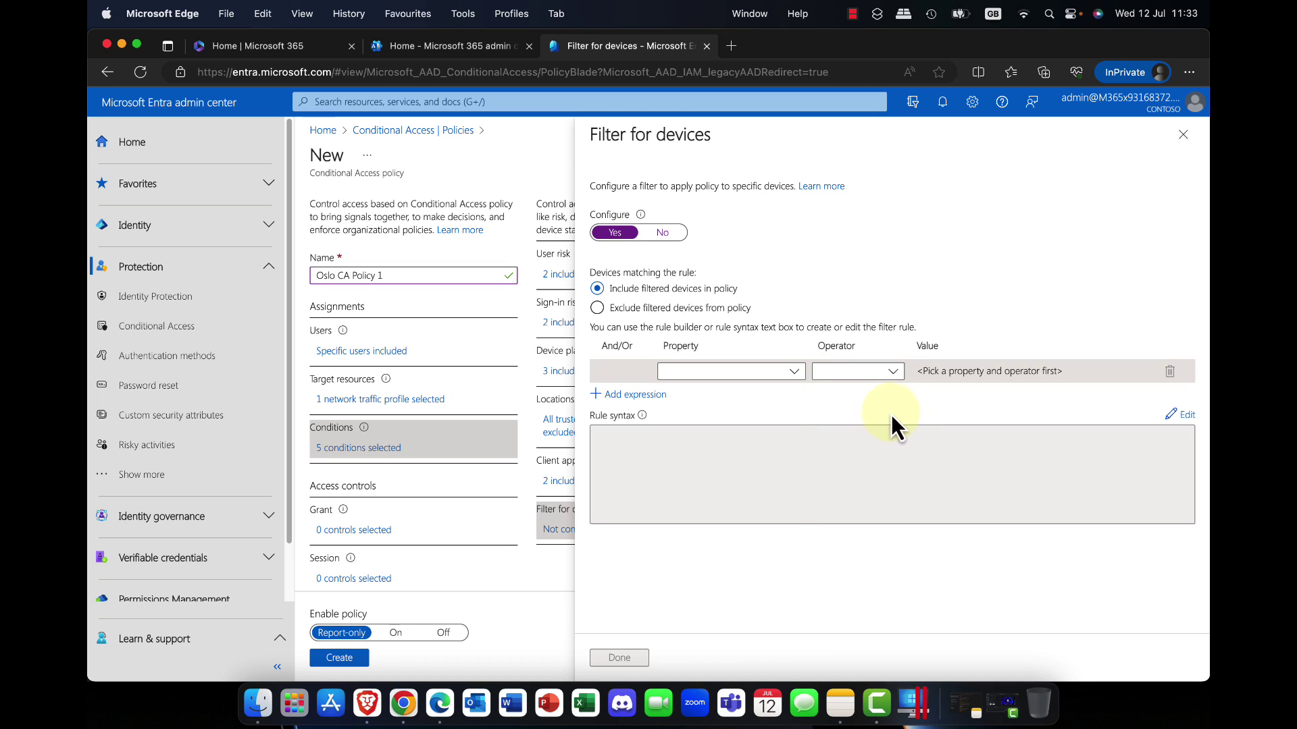
click(1184, 135)
click(771, 152)
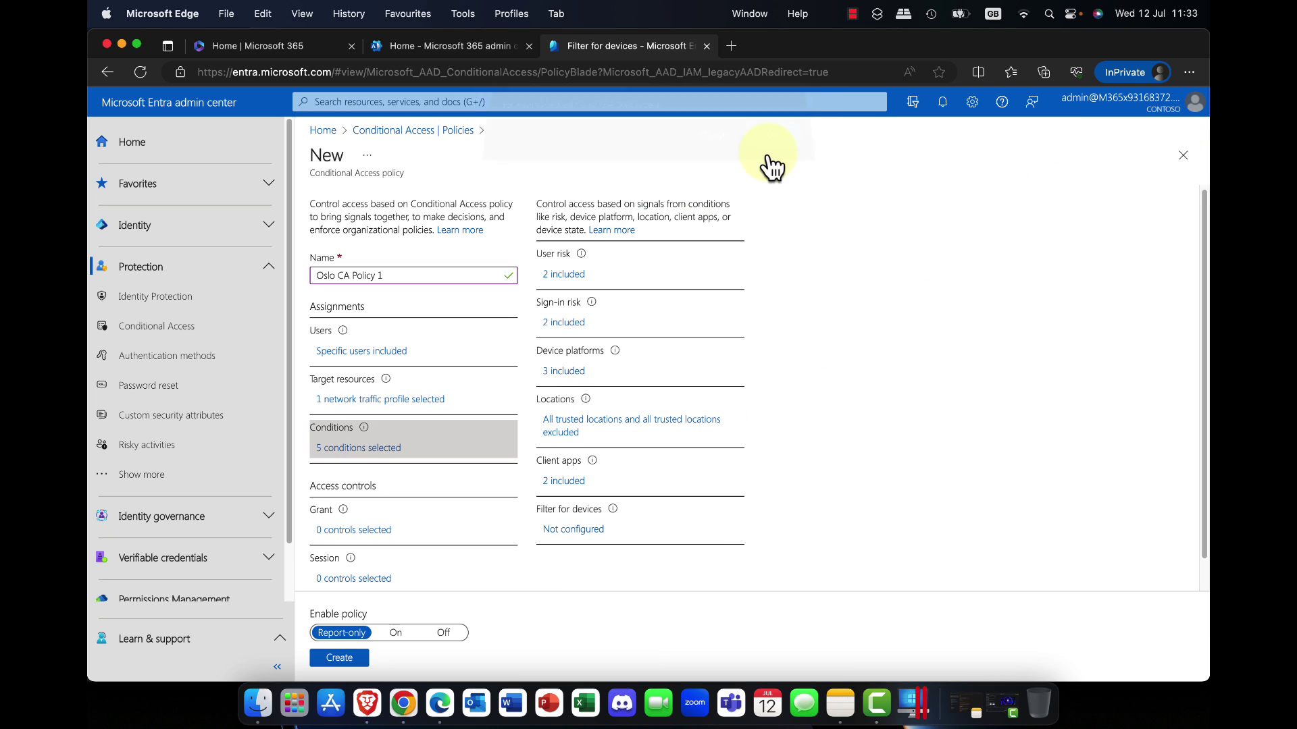
Make Require multifactor authentication the only selected grant control.
scroll(581, 503, down, 1)
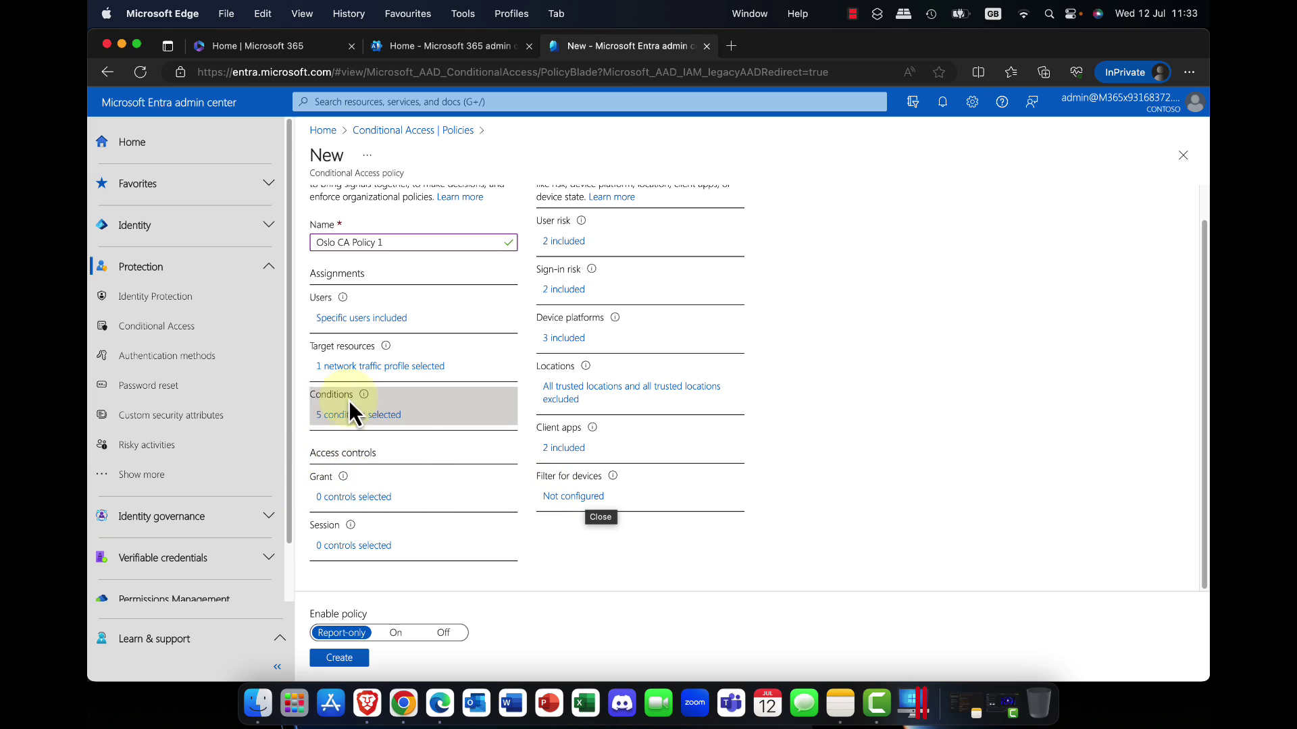
click(334, 503)
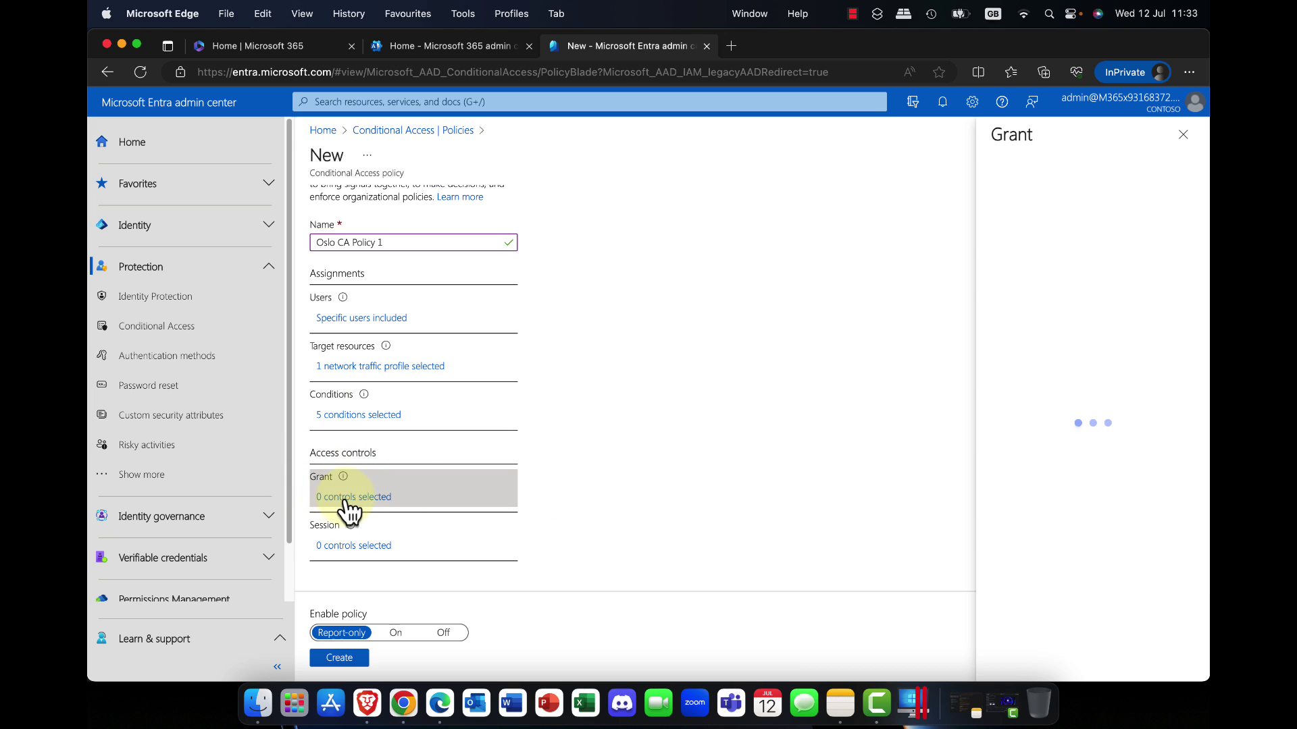
click(1016, 282)
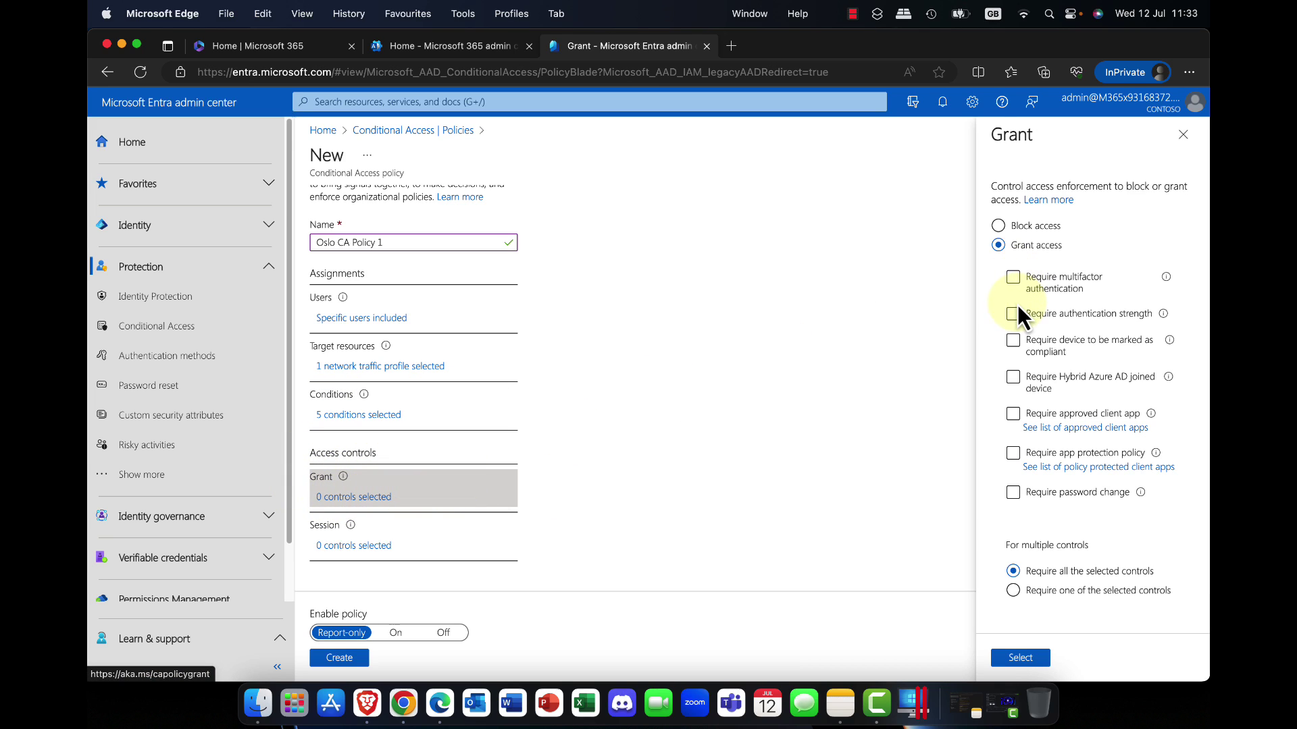
click(1015, 297)
click(1013, 278)
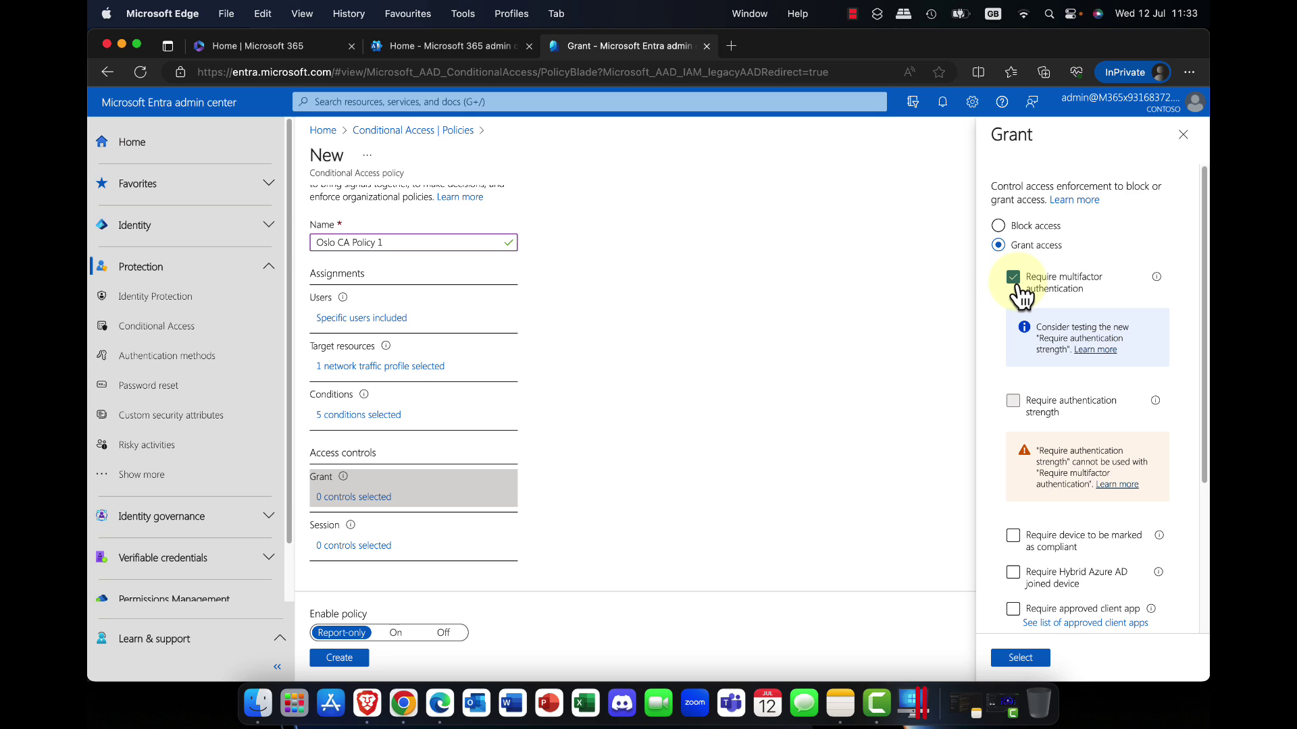
scroll(1041, 375, down, 5)
click(1025, 371)
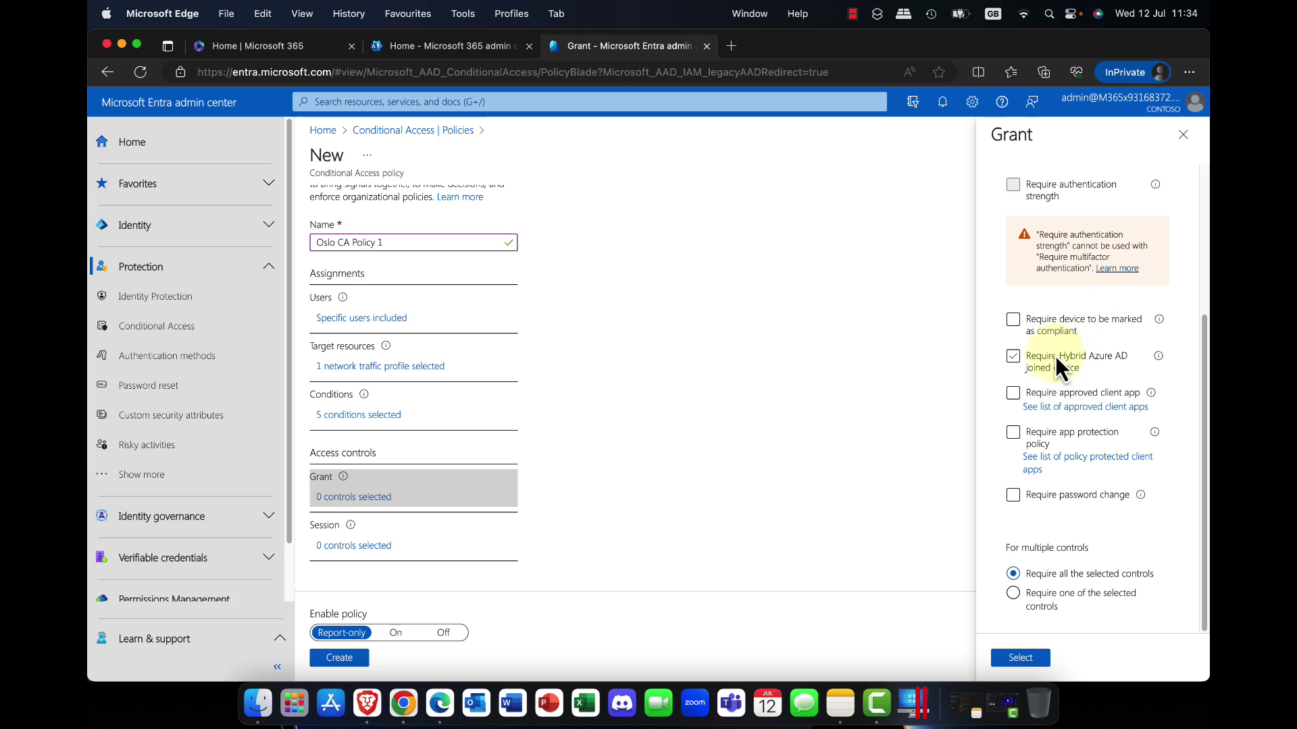
click(1055, 357)
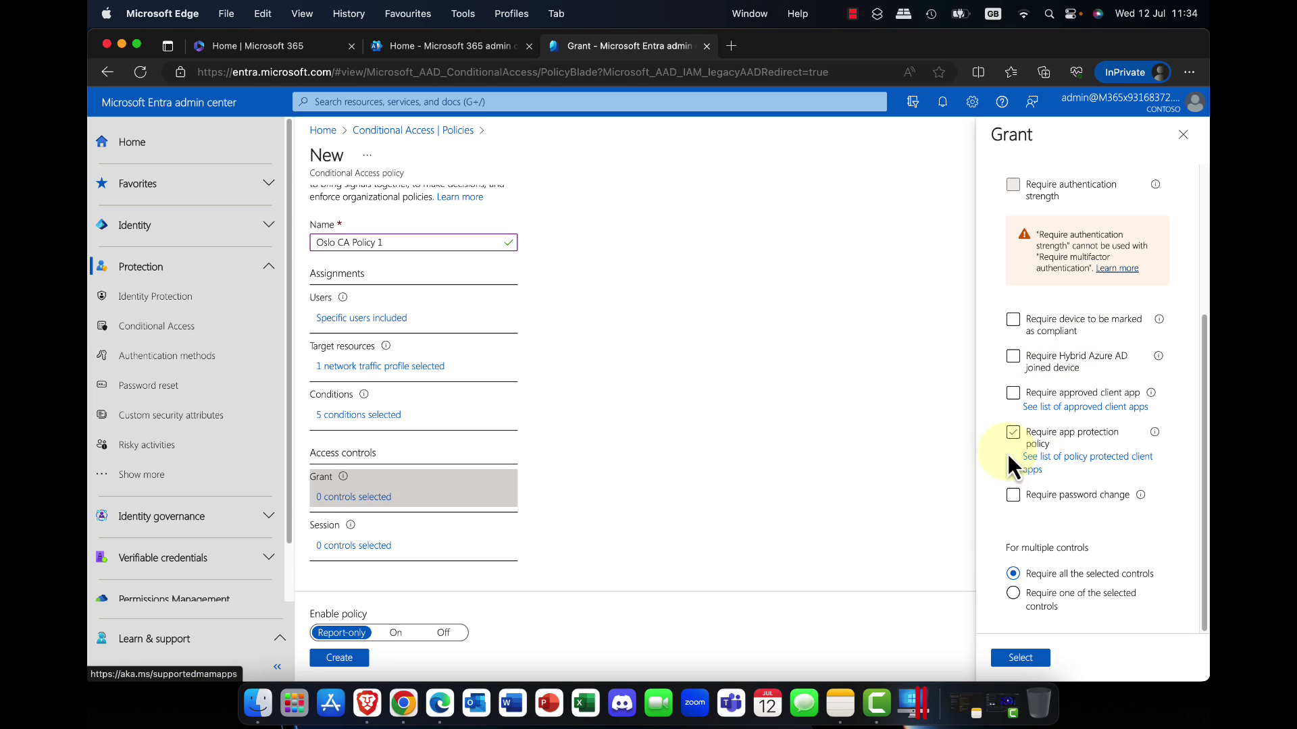
click(1019, 661)
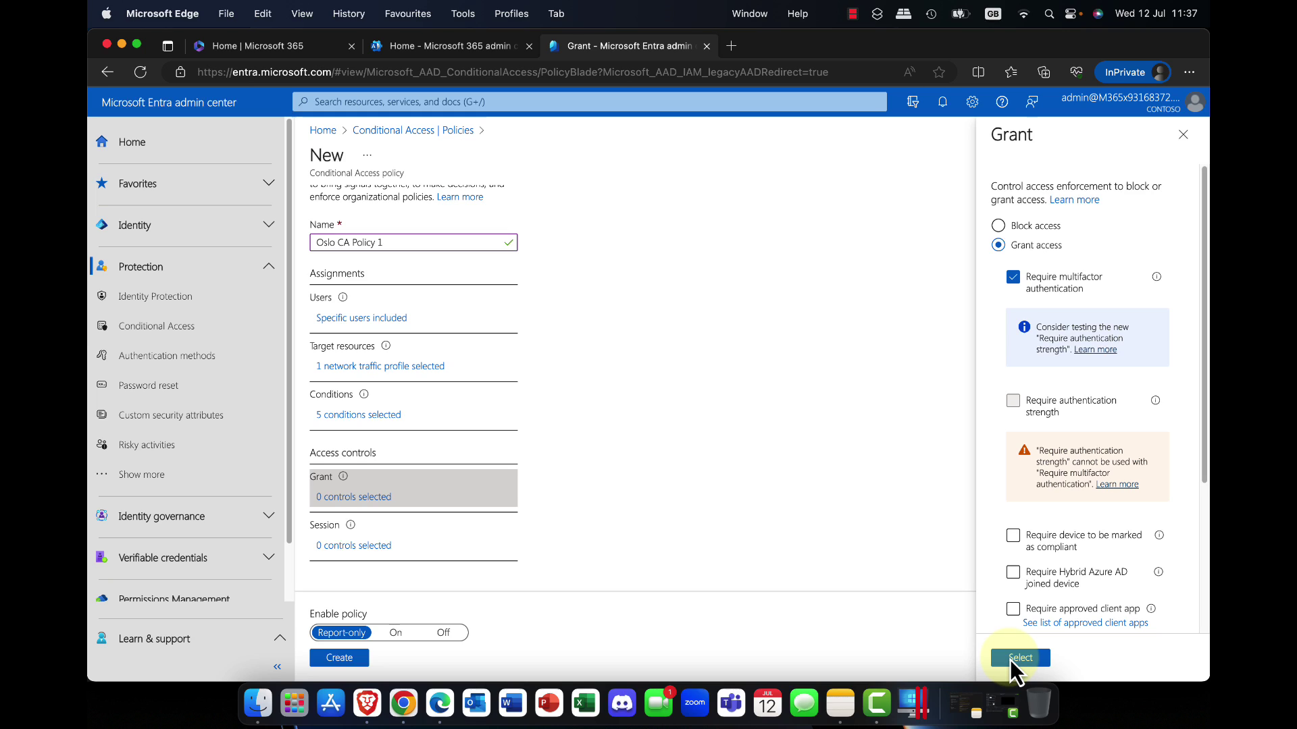
click(1020, 658)
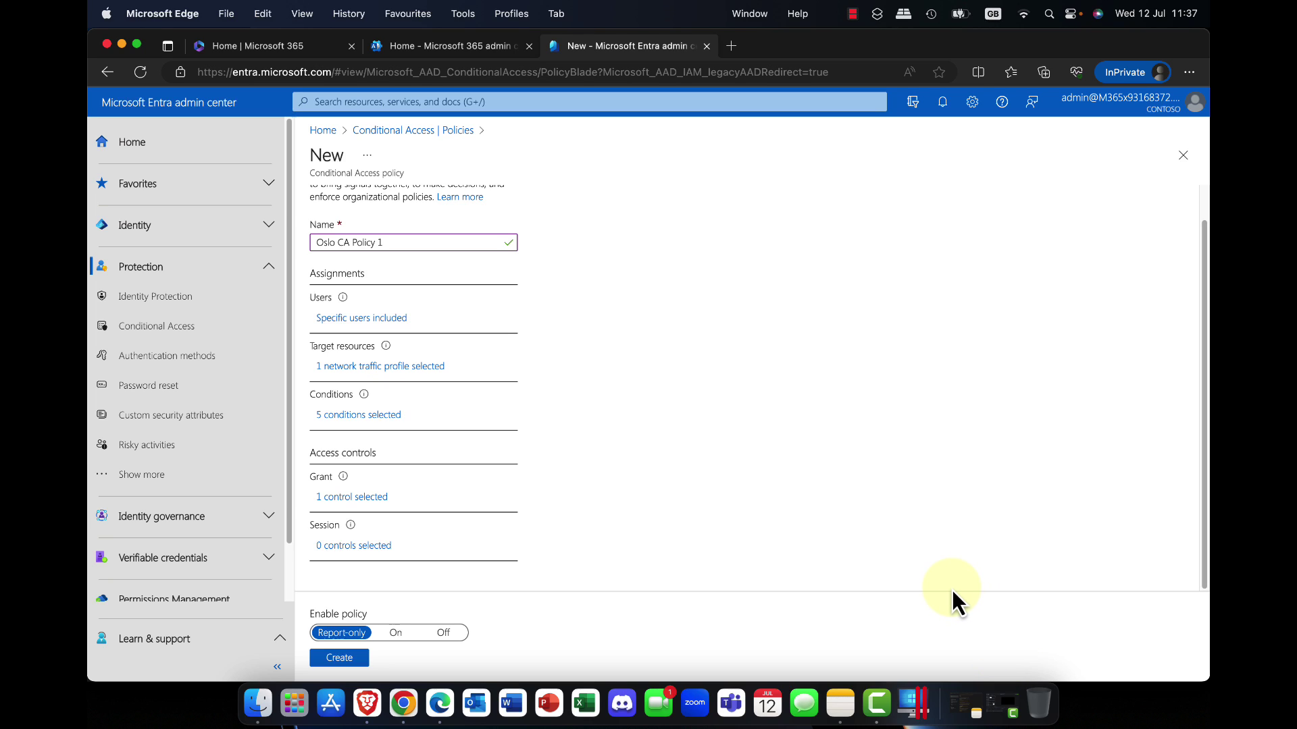
Create Oslo CA Policy 1 with Enable policy left on Report-only.
click(361, 654)
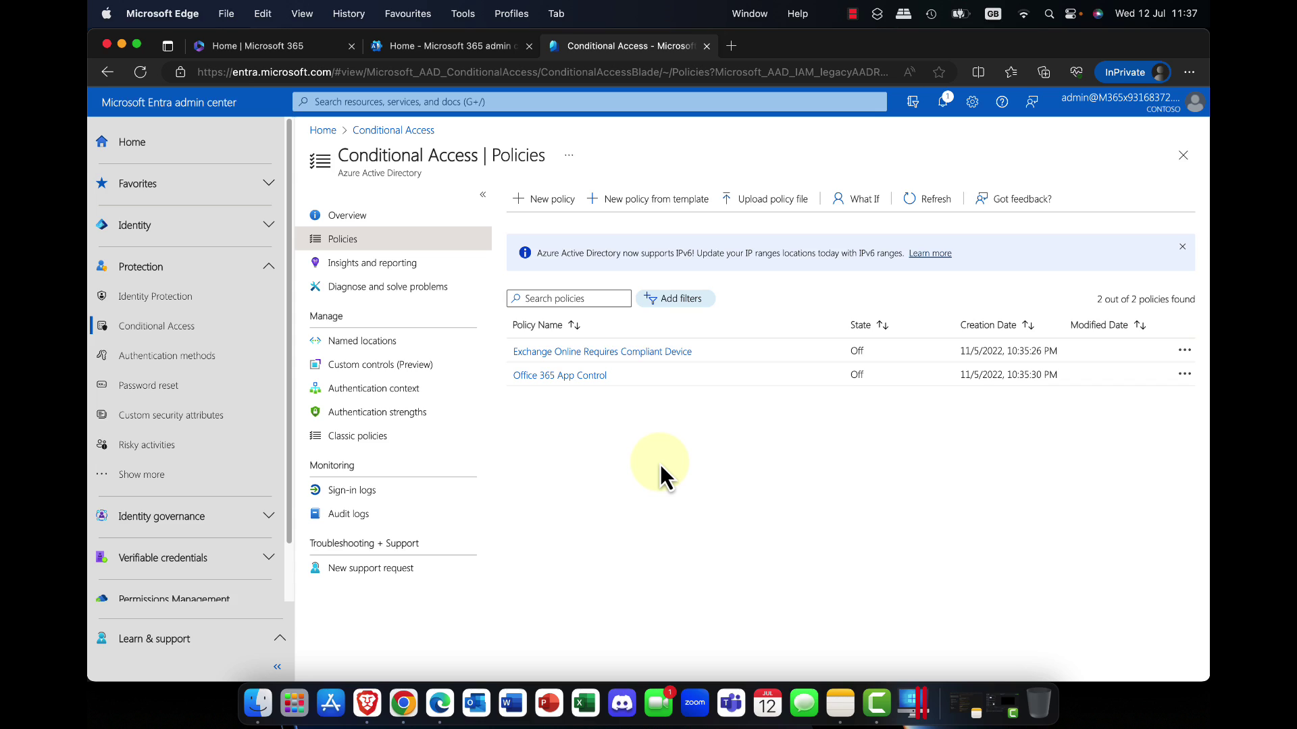